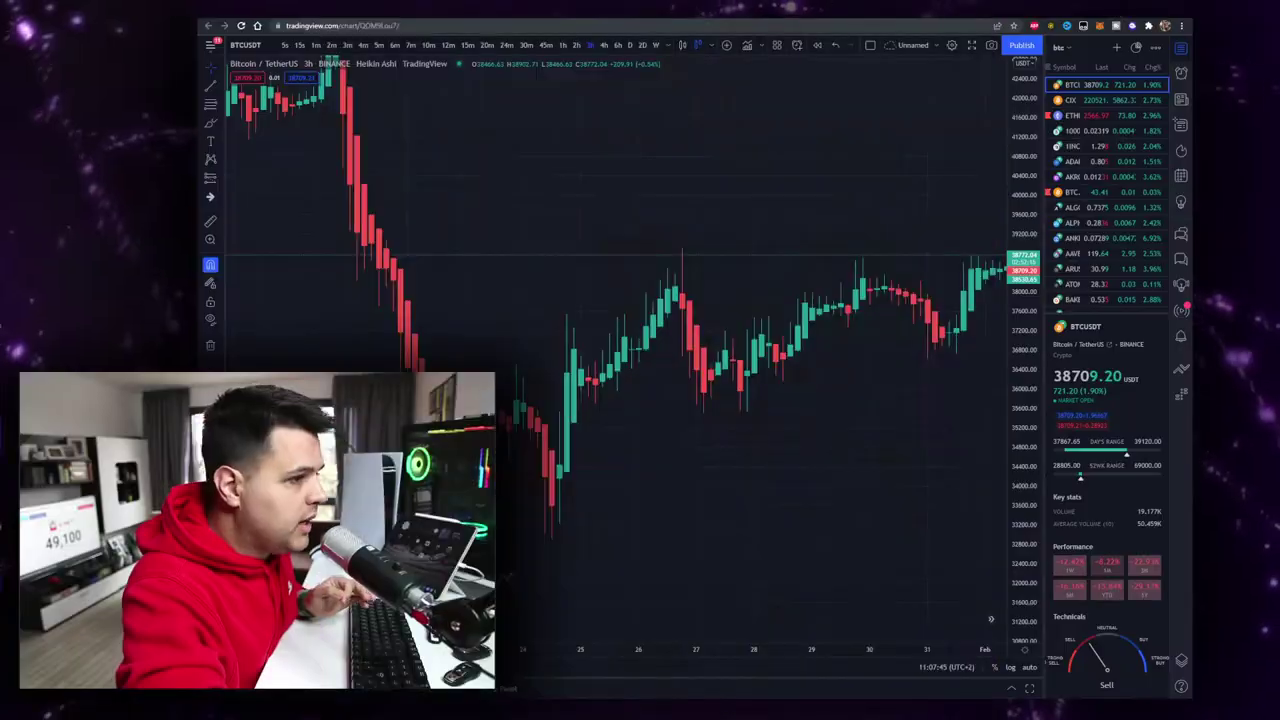
scroll(646, 485, "up", 3)
scroll(703, 471, "down", 8)
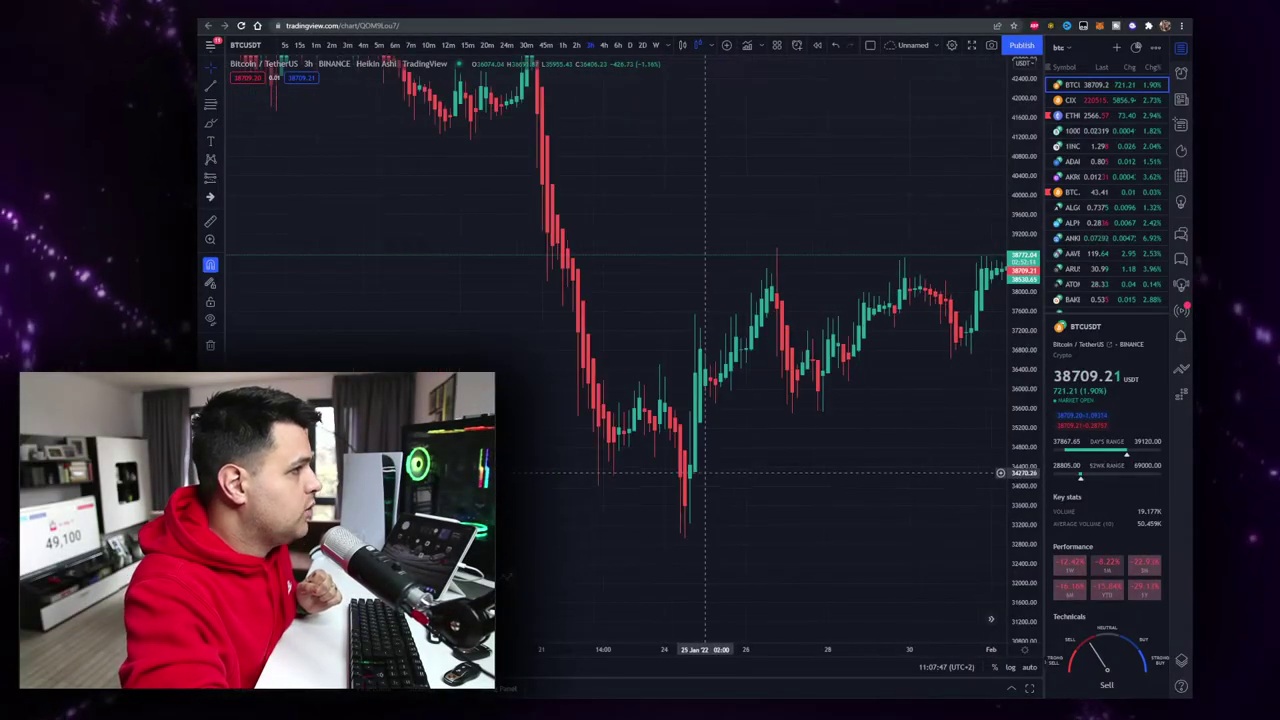
left_click_drag(1022, 280, 1022, 390)
left_click_drag(788, 206, 525, 111)
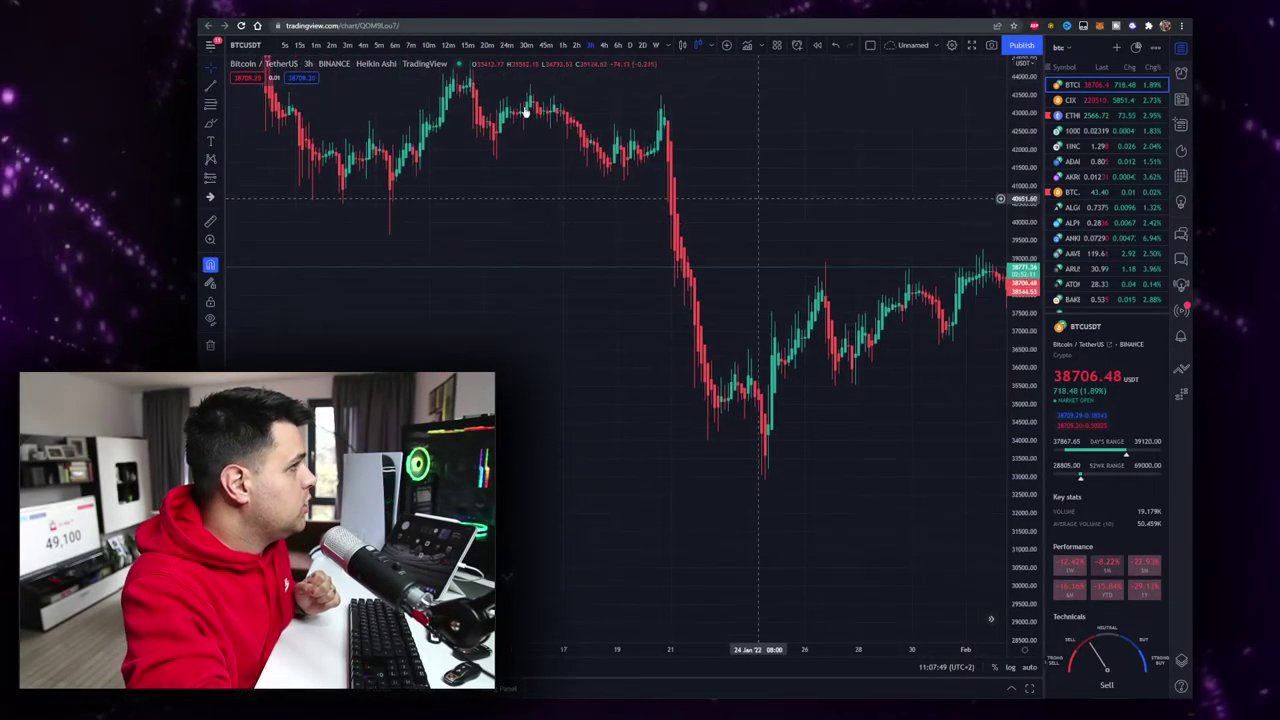
- Search the indicators for "vum" and add VuManChu Cipher A and VuManChu Cipher B + Divergences to the BTCUSDT chart
left_click(745, 46)
type("vumachu")
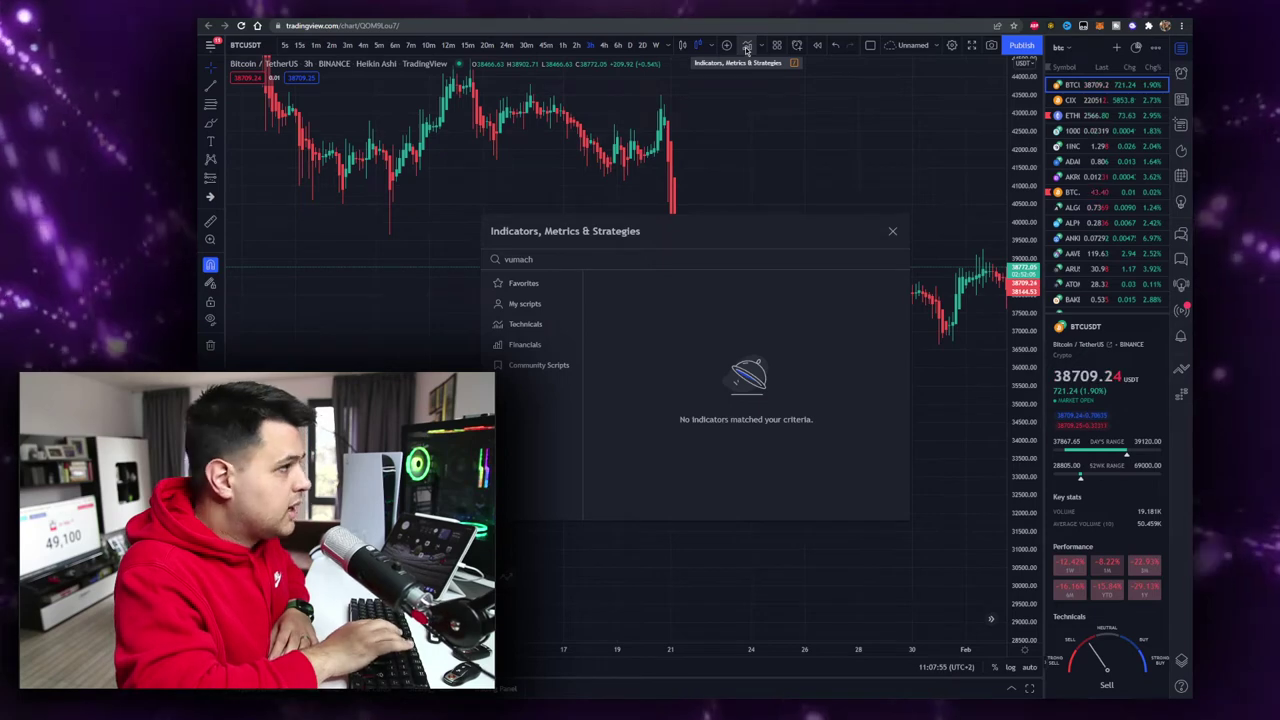
key("BackSpace")
key("BackSpace")
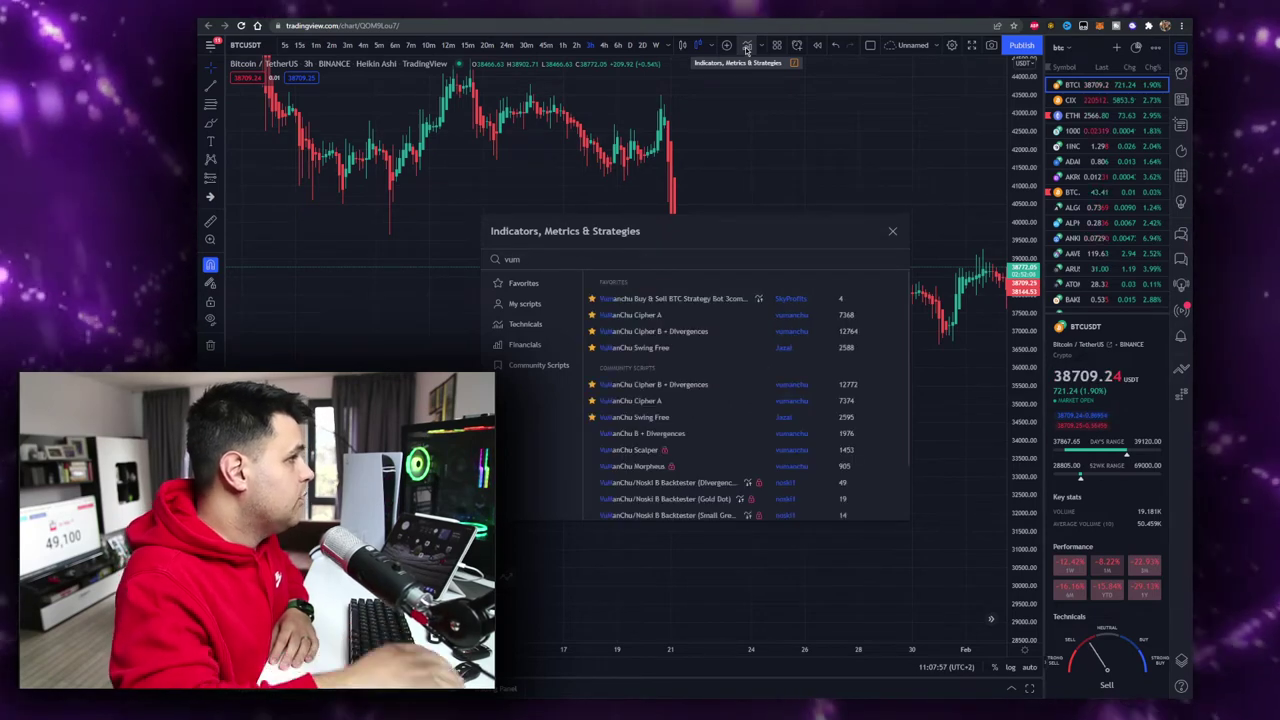
left_click(669, 318)
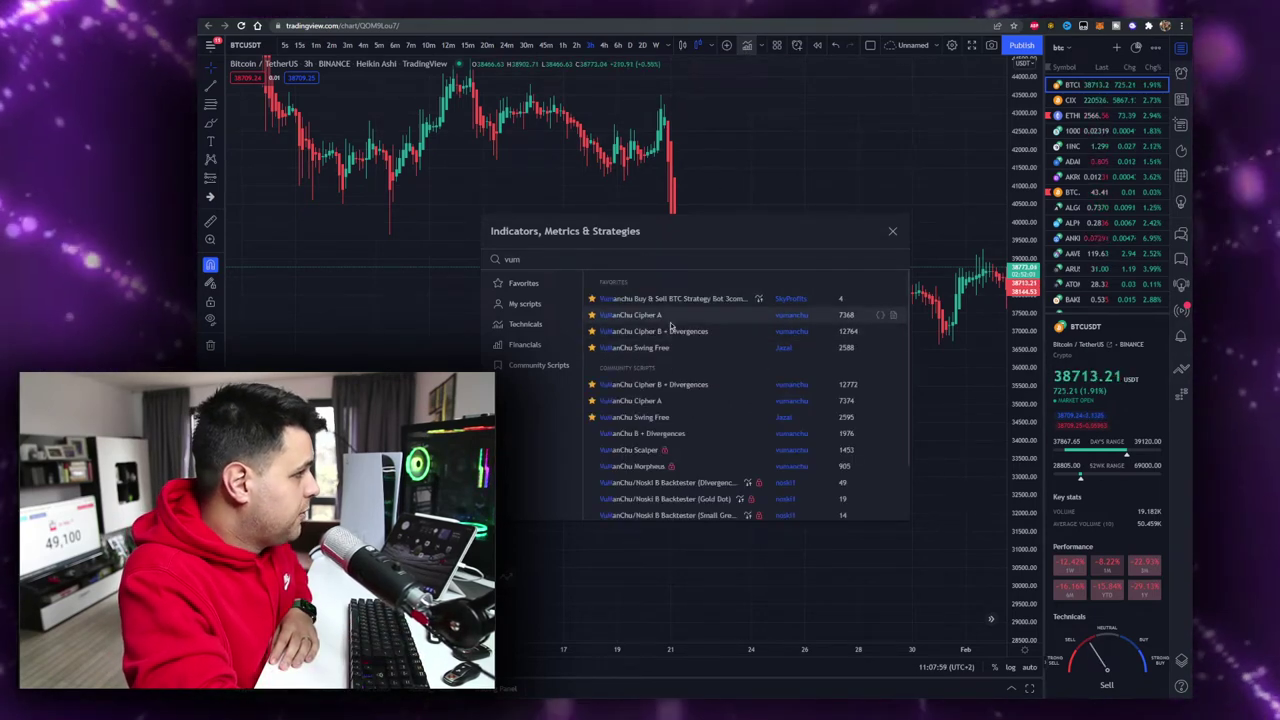
left_click(684, 334)
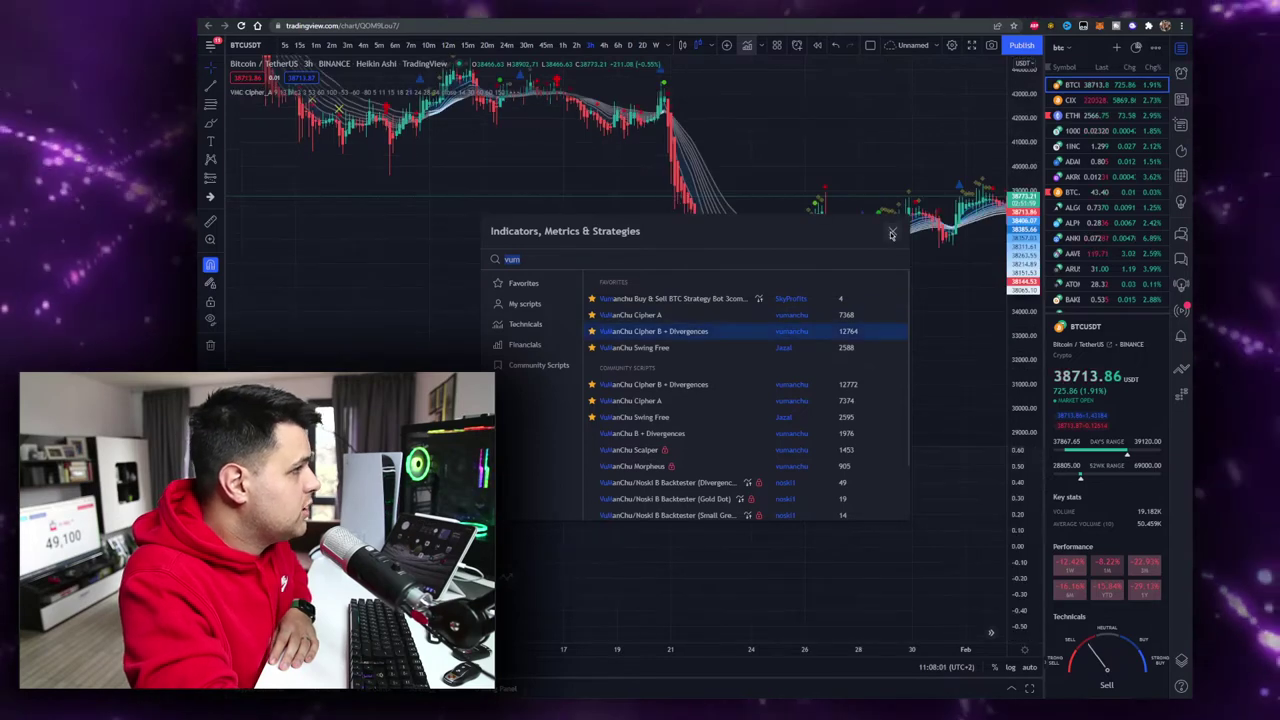
key("Escape")
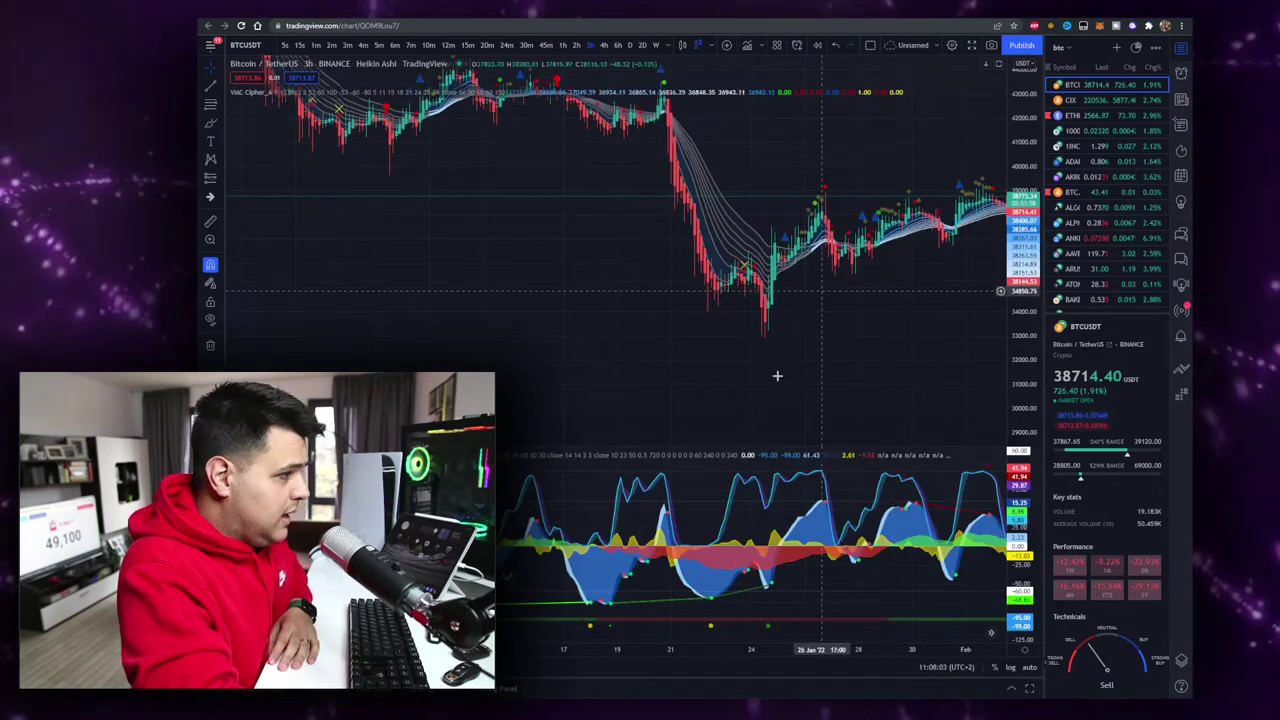
- Examine the Cipher A signals and Cipher B waves across the January price drop and the following recovery
left_click_drag(659, 255, 441, 244)
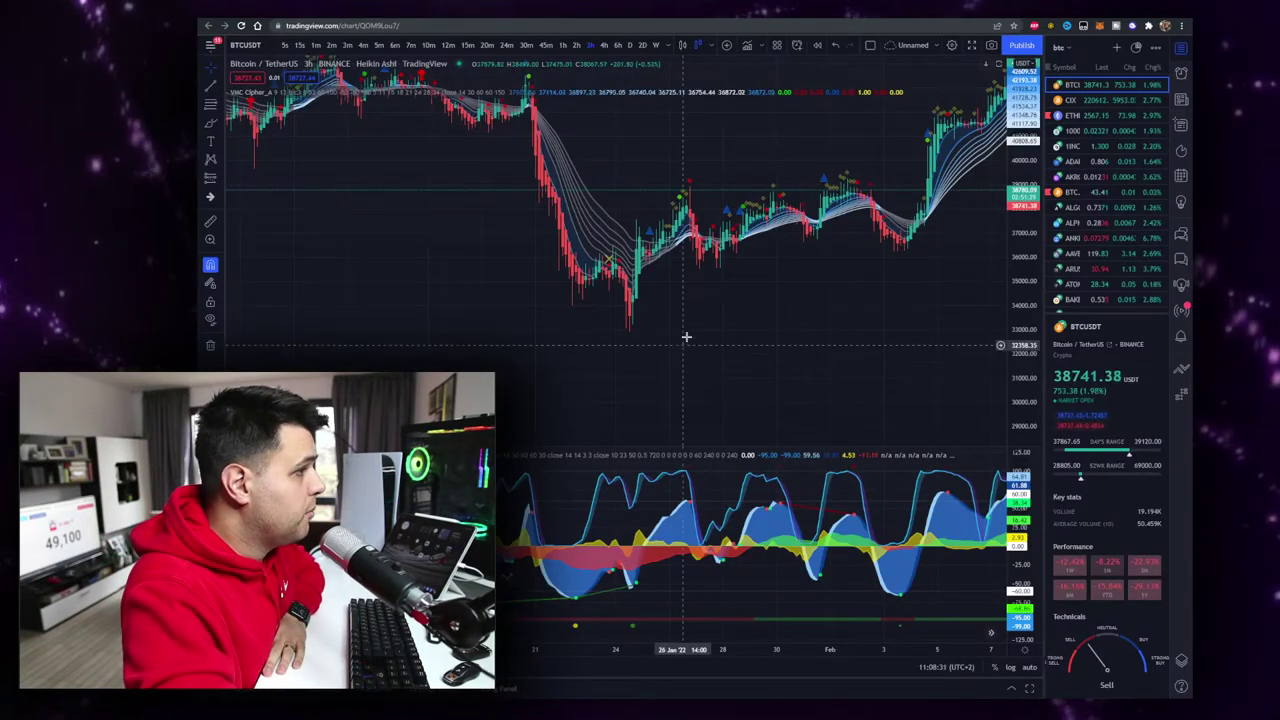
scroll(674, 329, "up", 2)
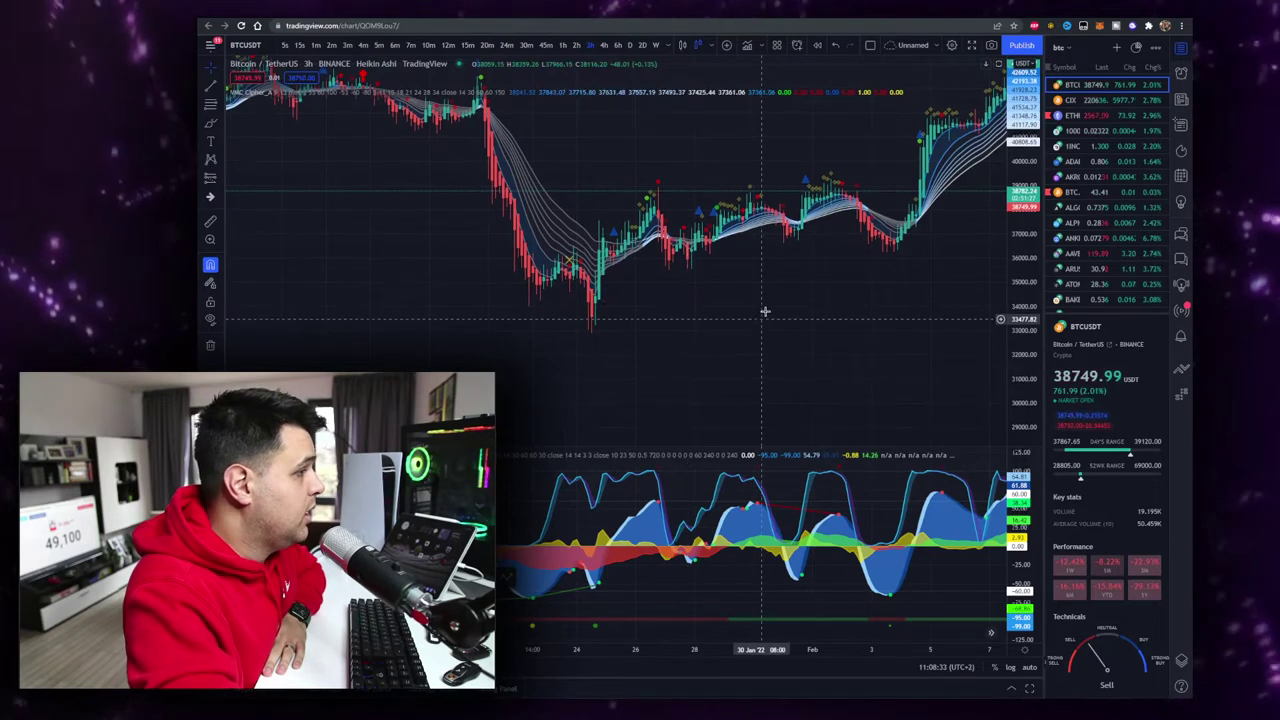
left_click_drag(806, 300, 828, 268)
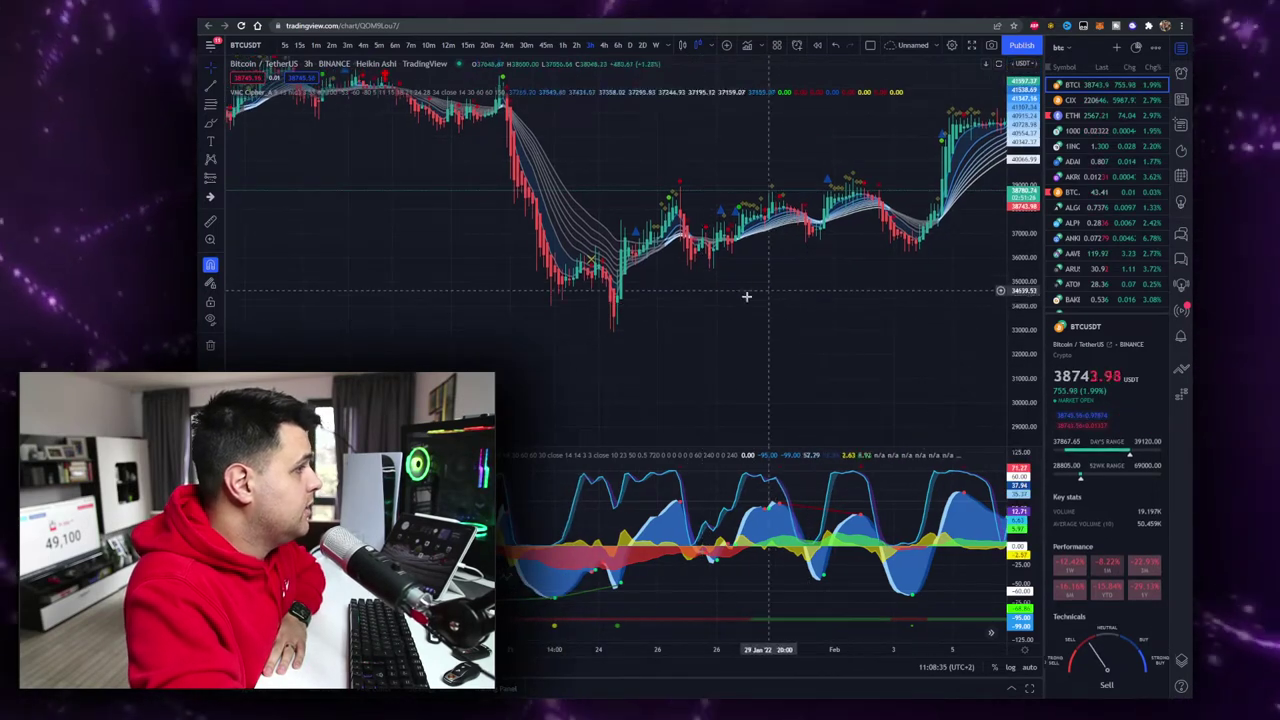
scroll(900, 337, "left", 2)
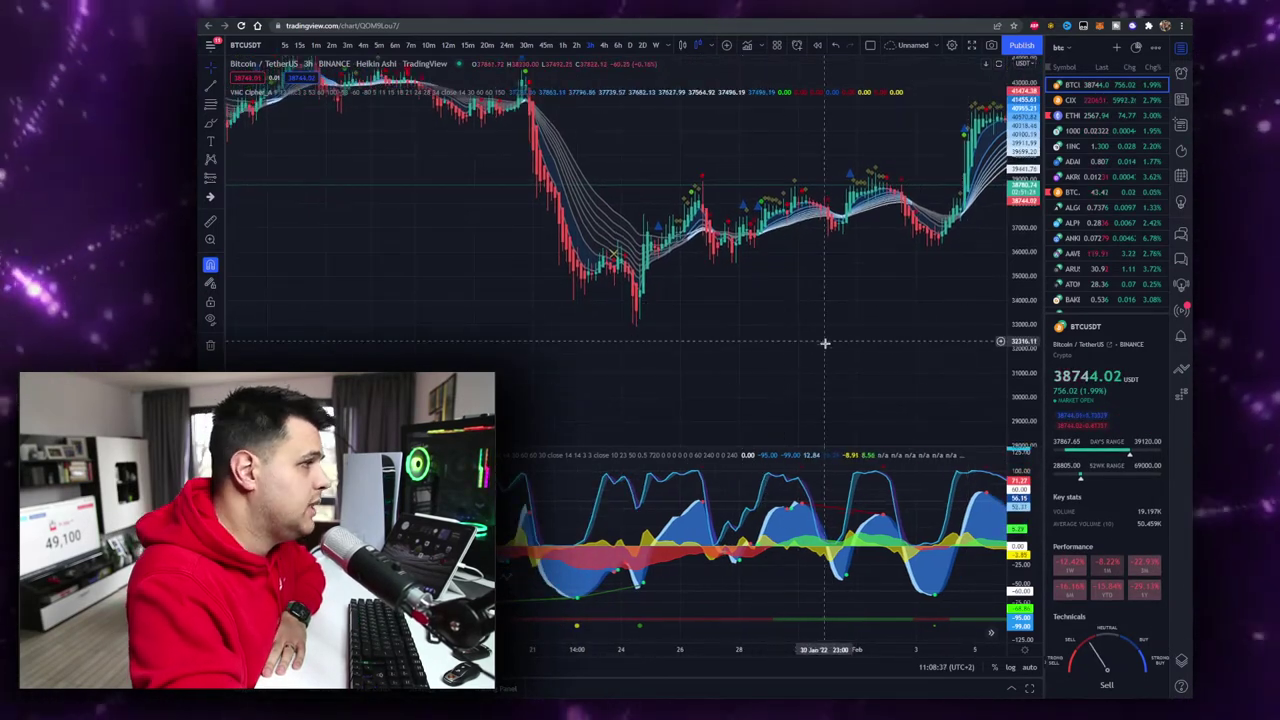
left_click_drag(862, 230, 972, 296)
scroll(660, 236, "up", 3)
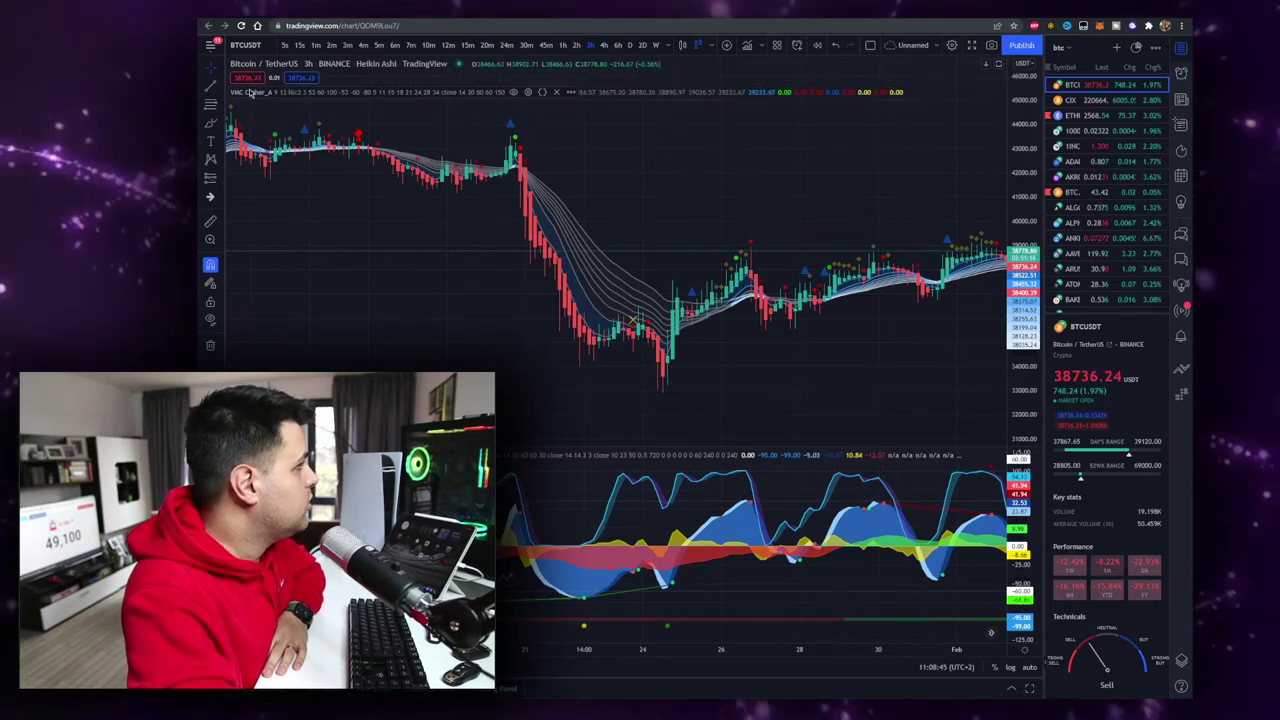
scroll(560, 110, "left", 5)
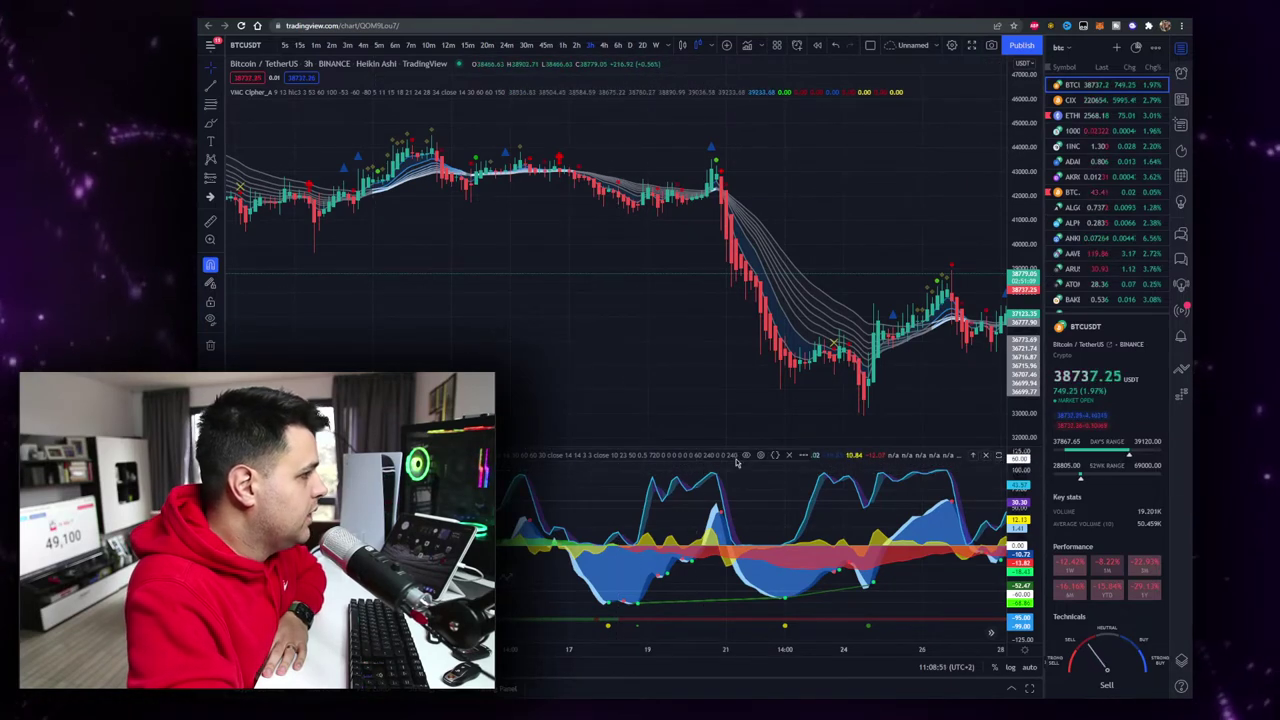
- In the inputs of VMC Cipher_B_Divergences, enable Show RSI, Show Schaff TC line and Show Sommi diamond, and apply the settings
left_click(760, 456)
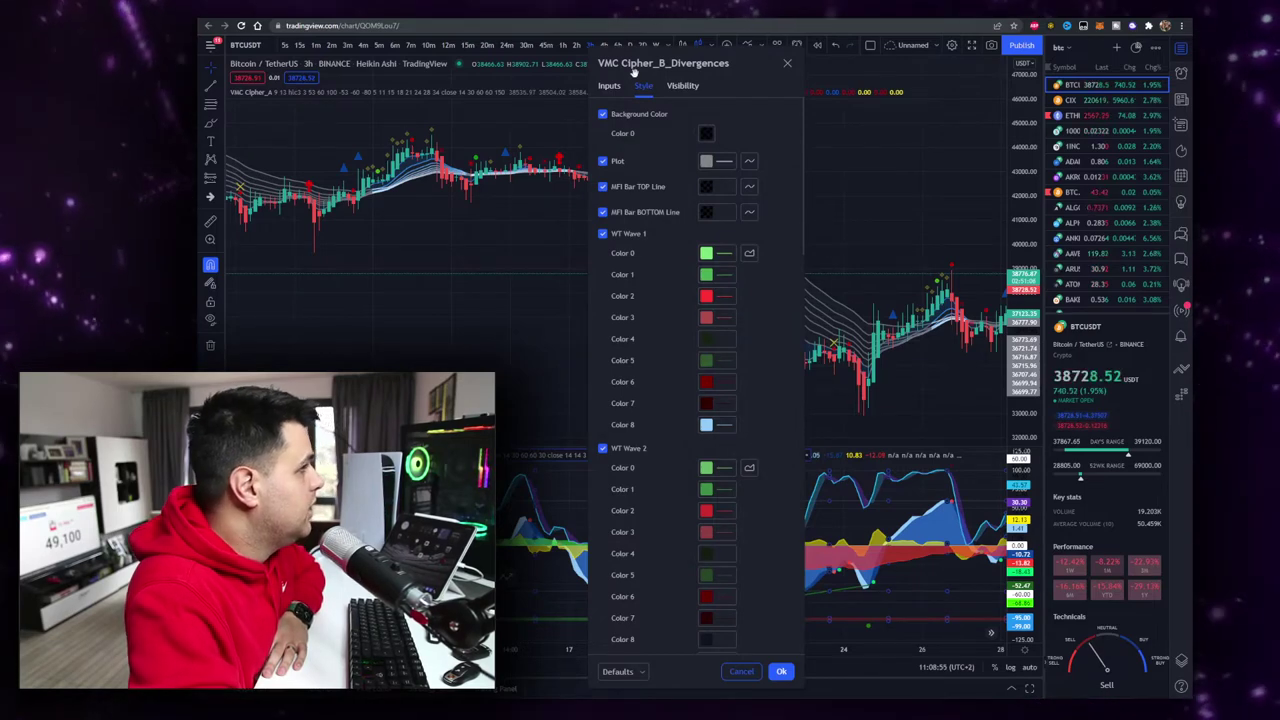
left_click(610, 87)
scroll(631, 255, "down", 4)
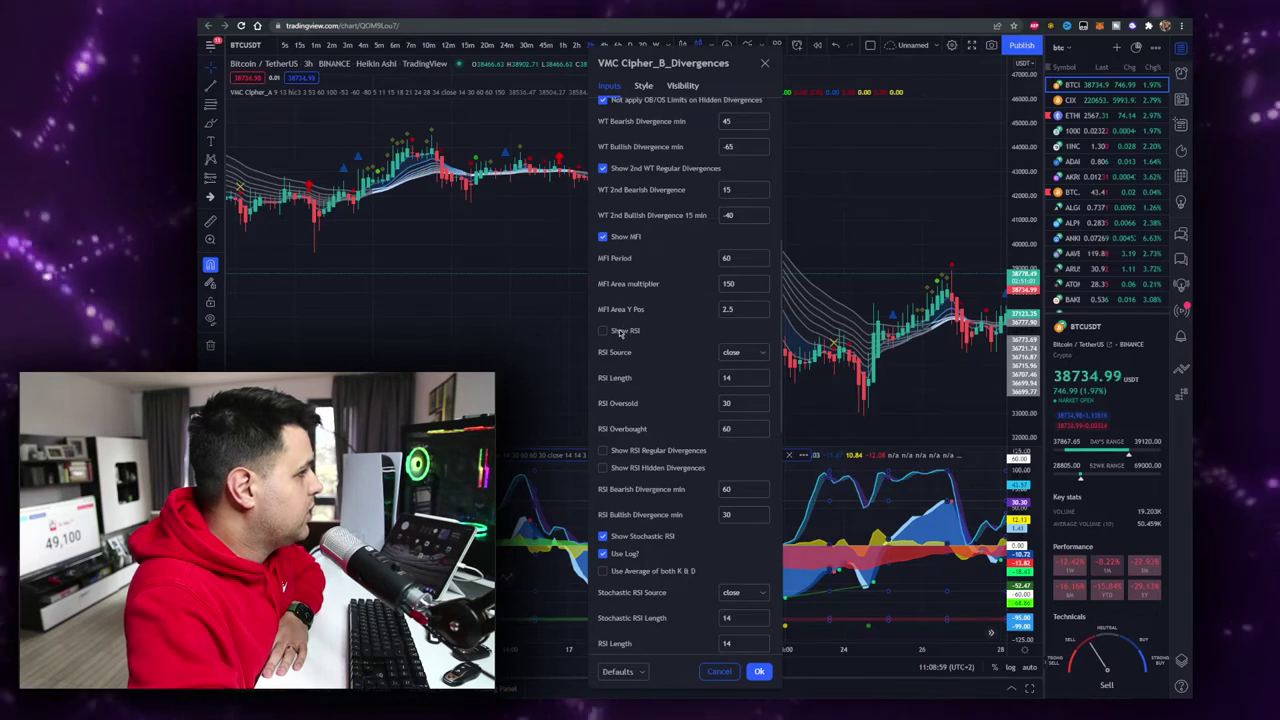
scroll(621, 395, "down", 3)
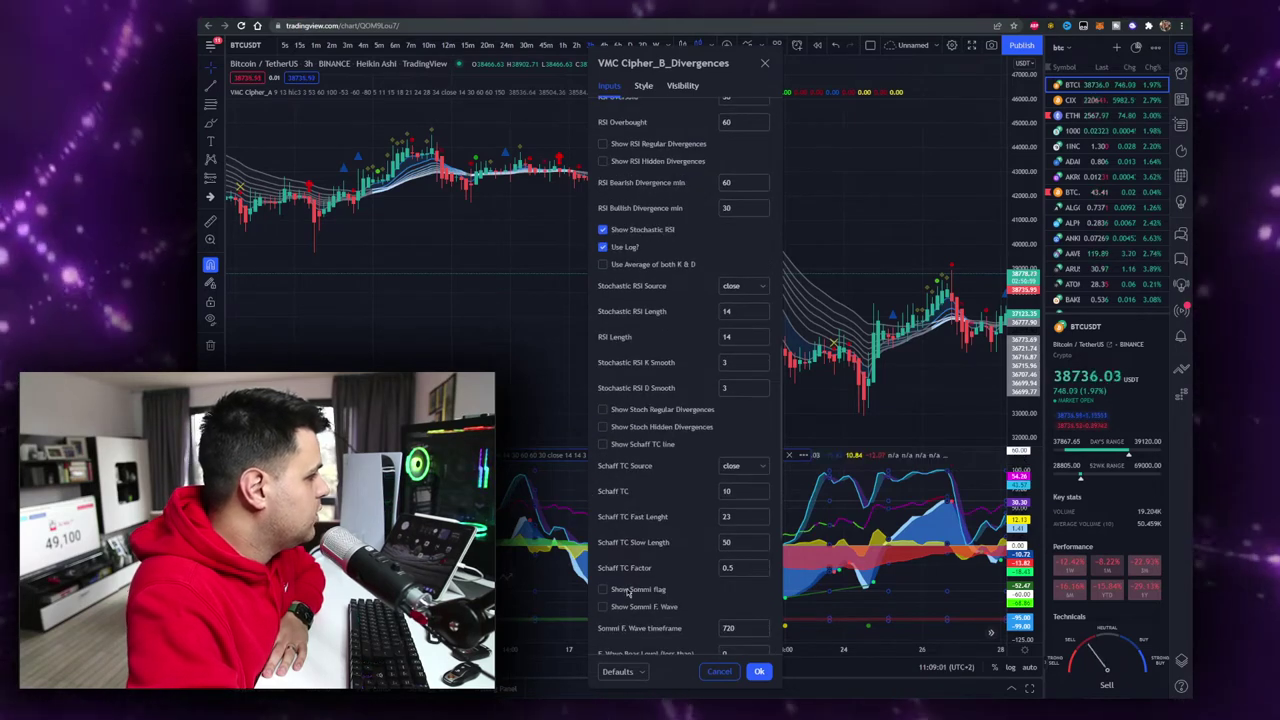
scroll(635, 560, "down", 3)
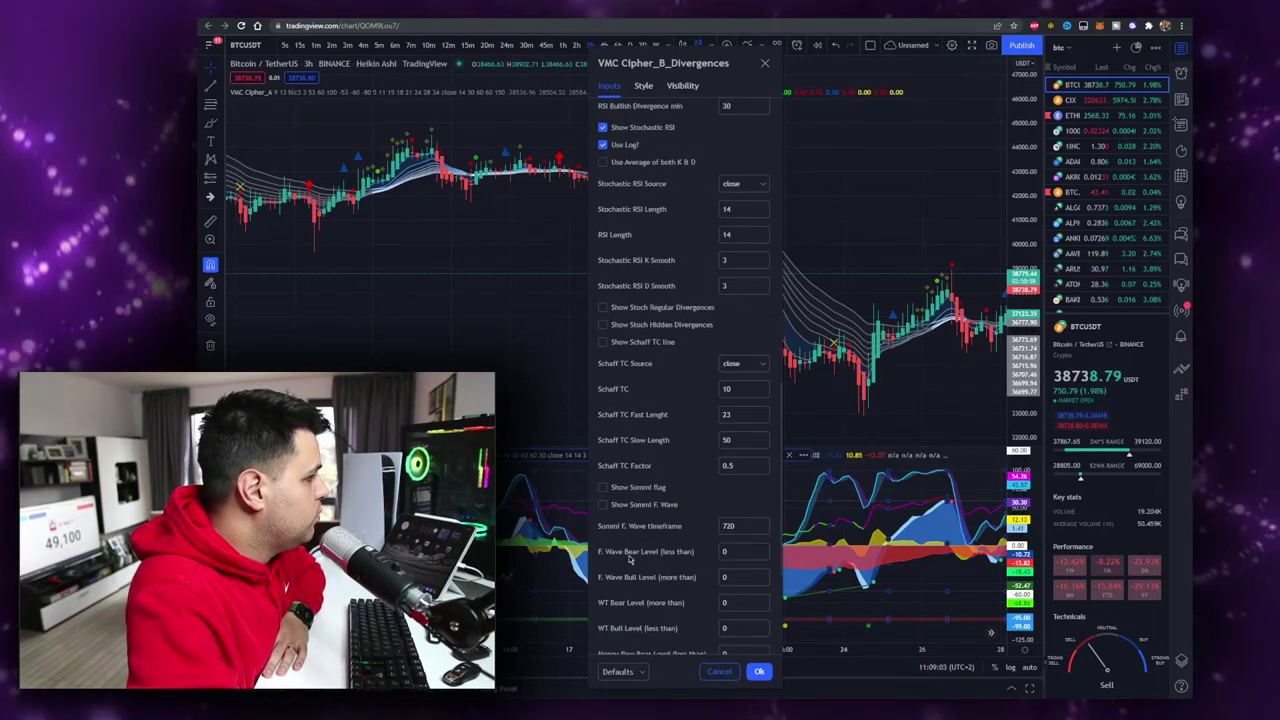
scroll(640, 300, "up", 1)
left_click(643, 241)
scroll(632, 487, "down", 1)
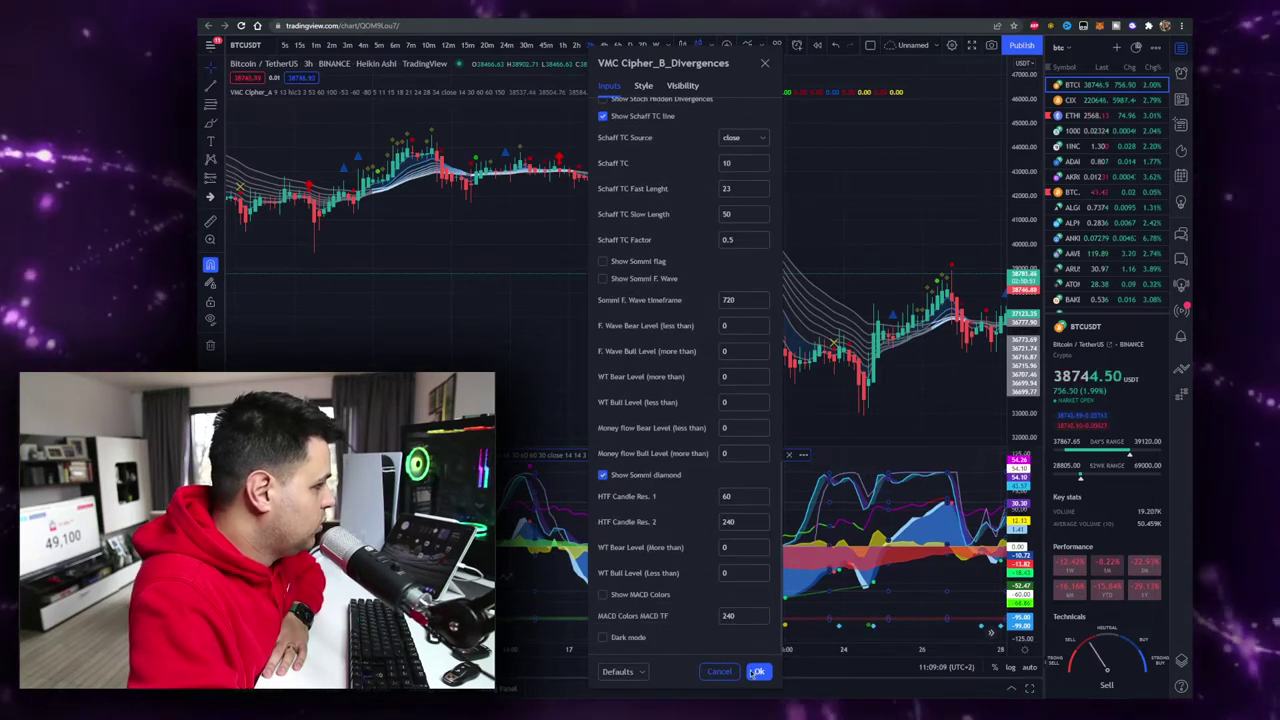
left_click(759, 671)
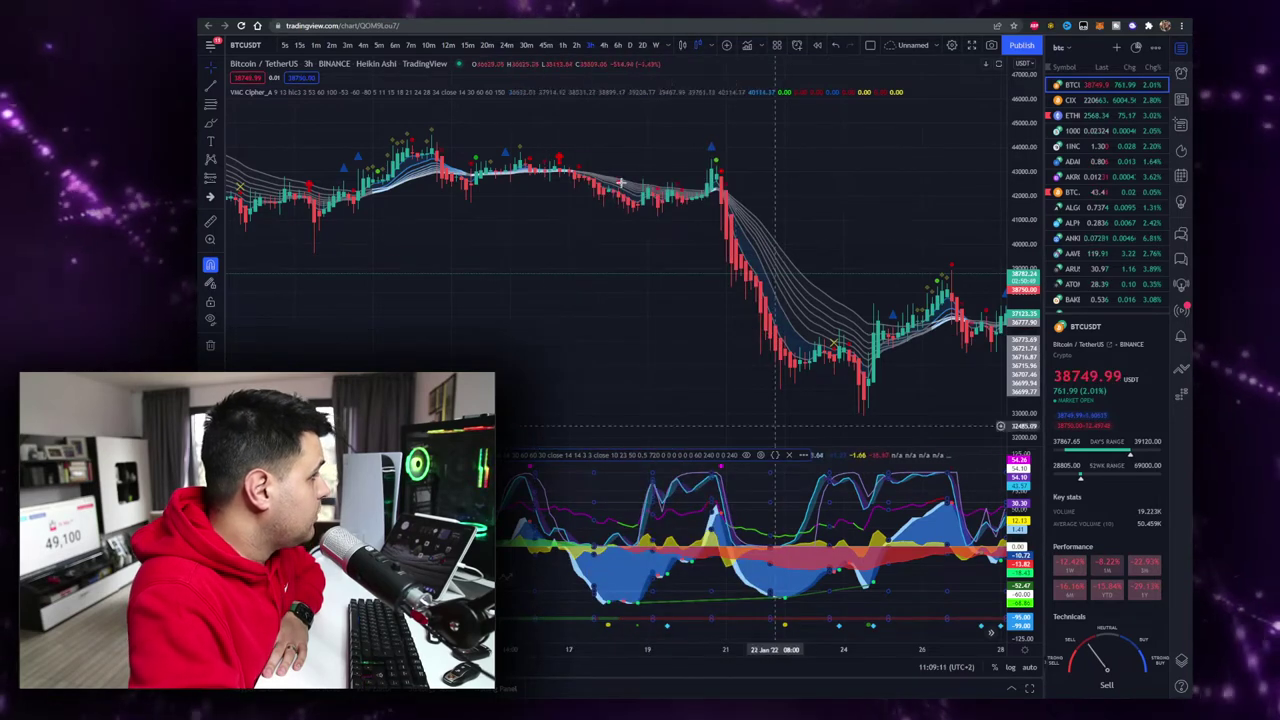
- In the VMC Cipher_A style settings, hide every EMA line except EMA 1 and EMA 5
left_click(528, 93)
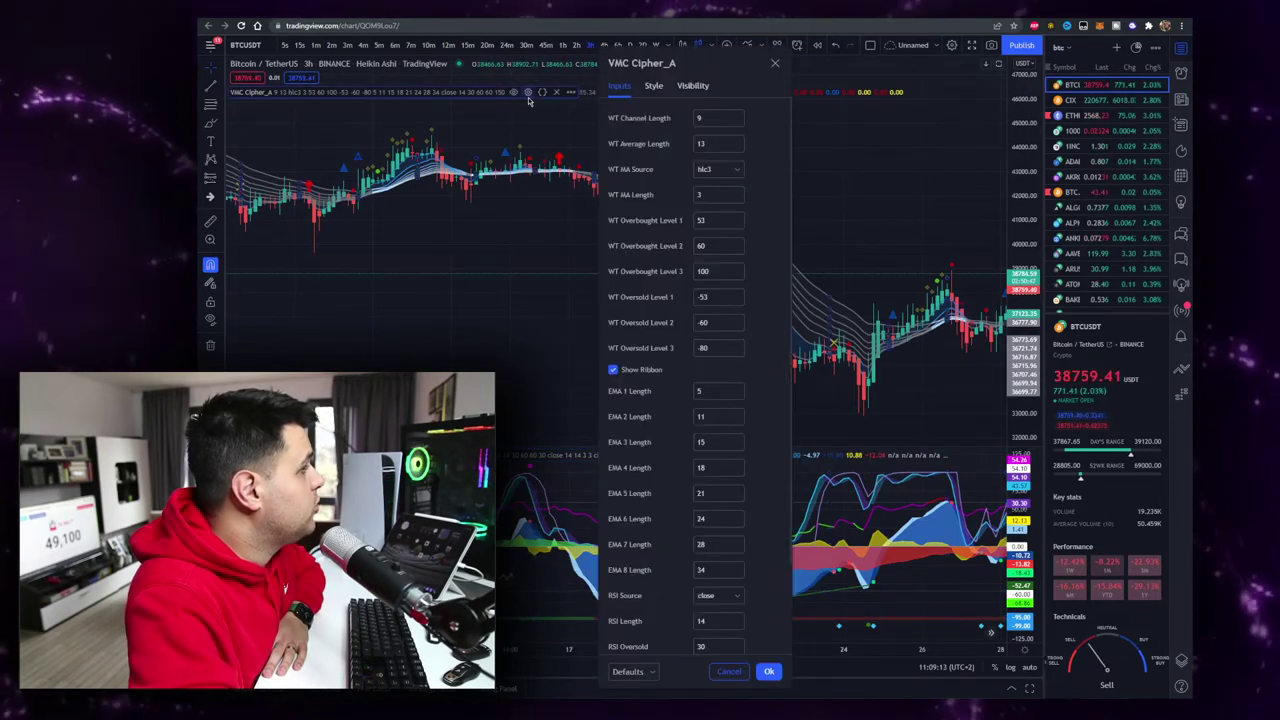
left_click(653, 85)
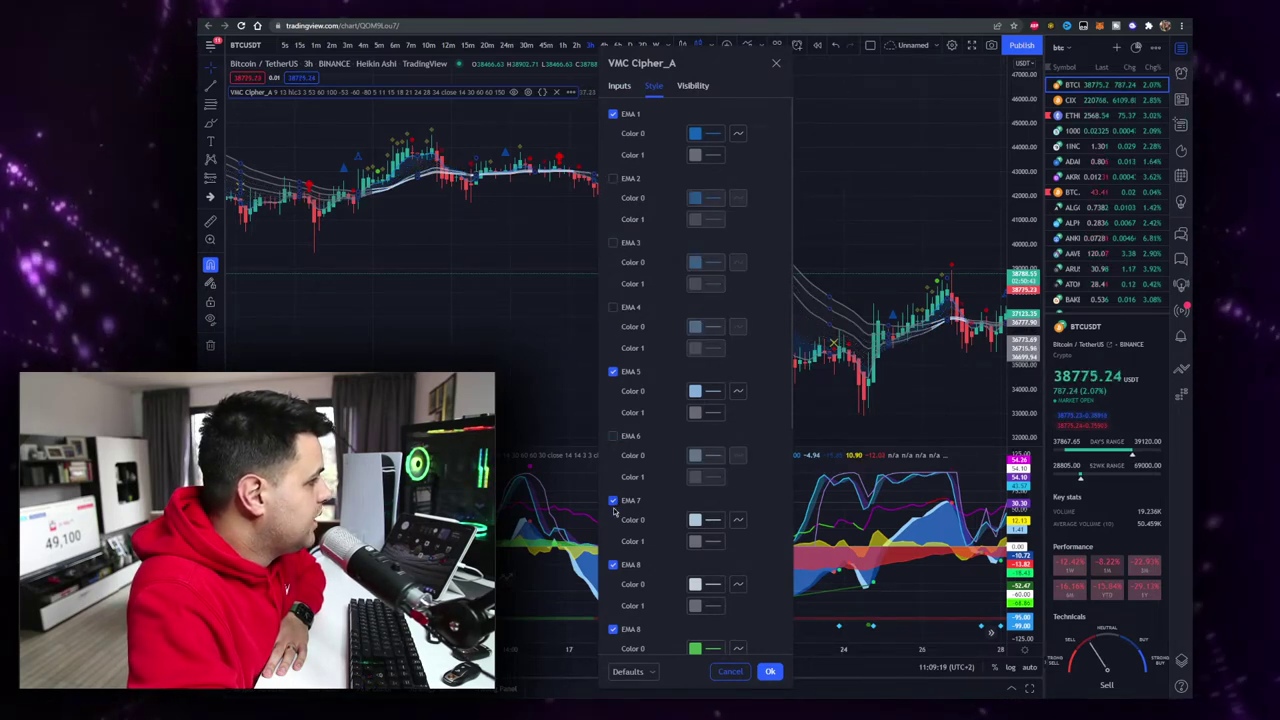
scroll(613, 626, "down", 1)
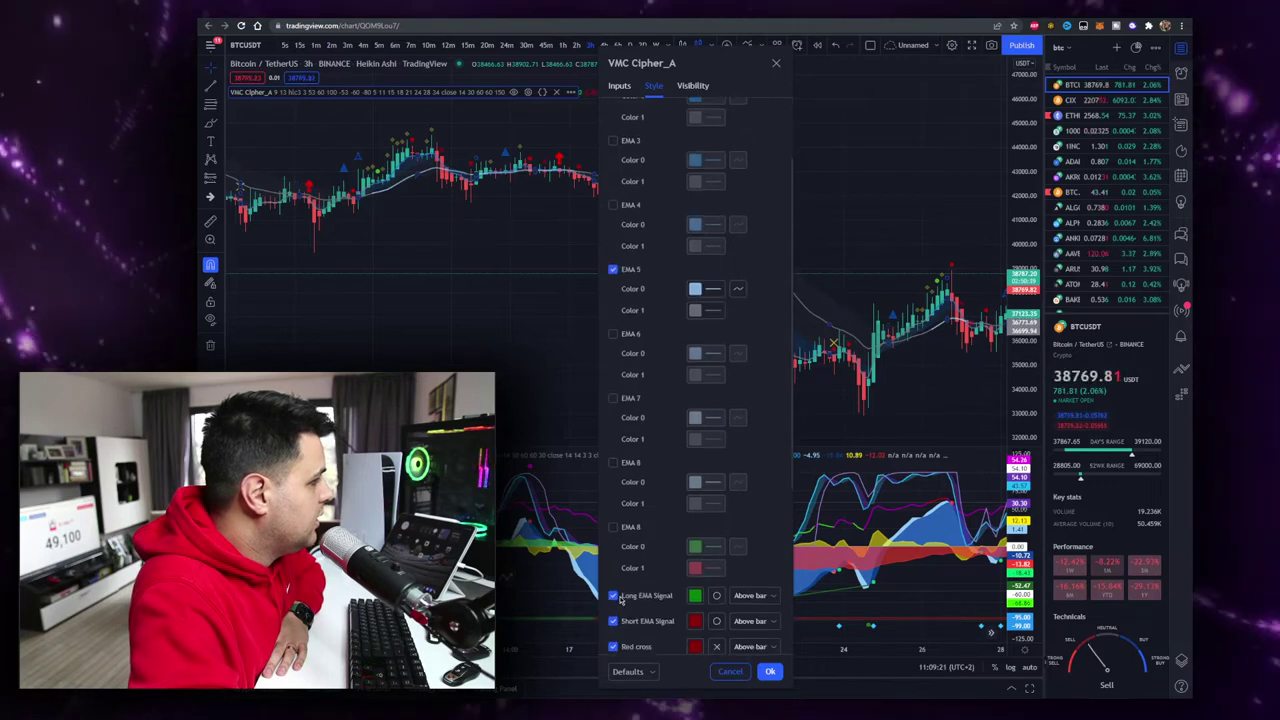
scroll(650, 515, "up", 1)
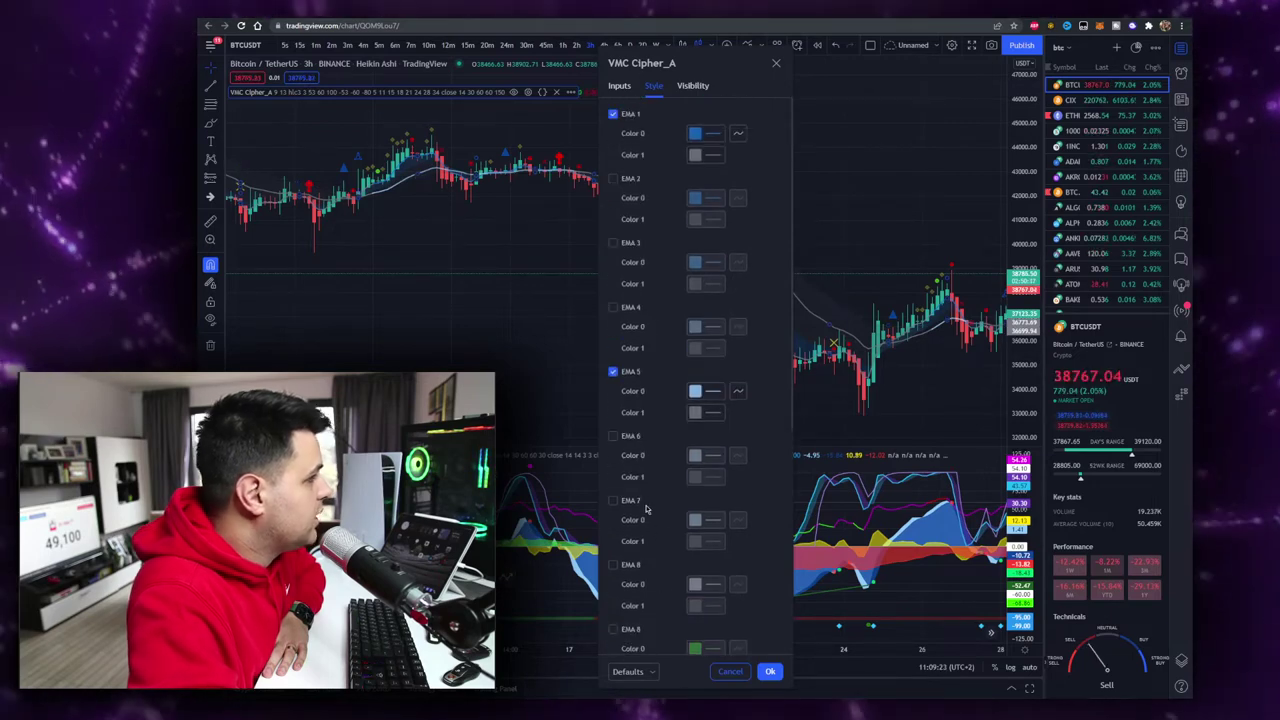
key("Escape")
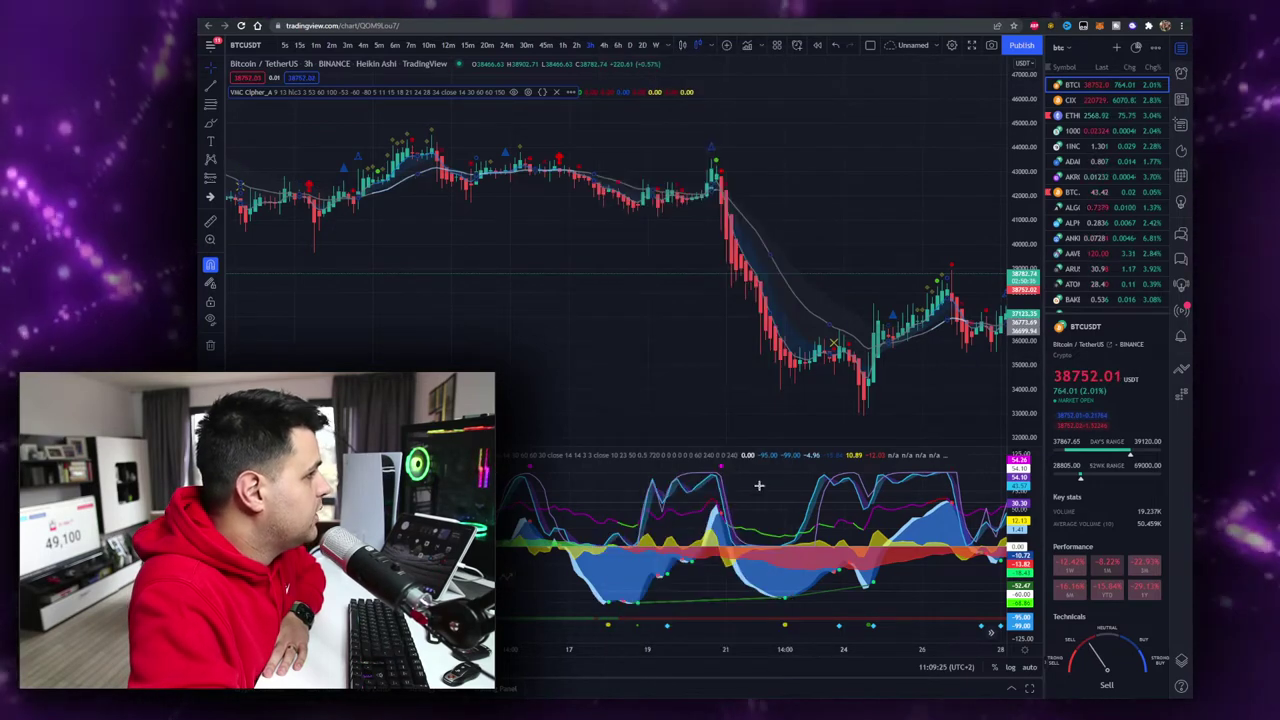
- Examine how the two remaining EMA lines and the Cipher signals follow the January price moves on the 3-hour chart
scroll(620, 280, "up", 5)
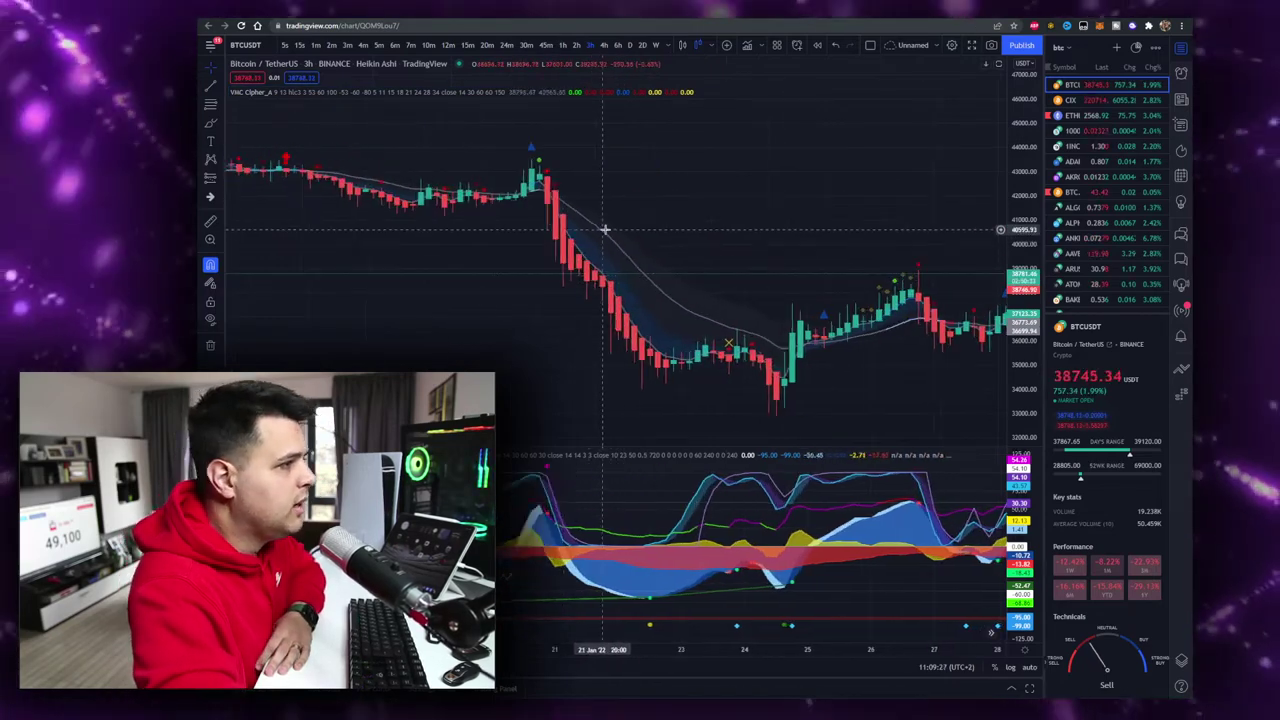
left_click_drag(650, 196, 635, 178)
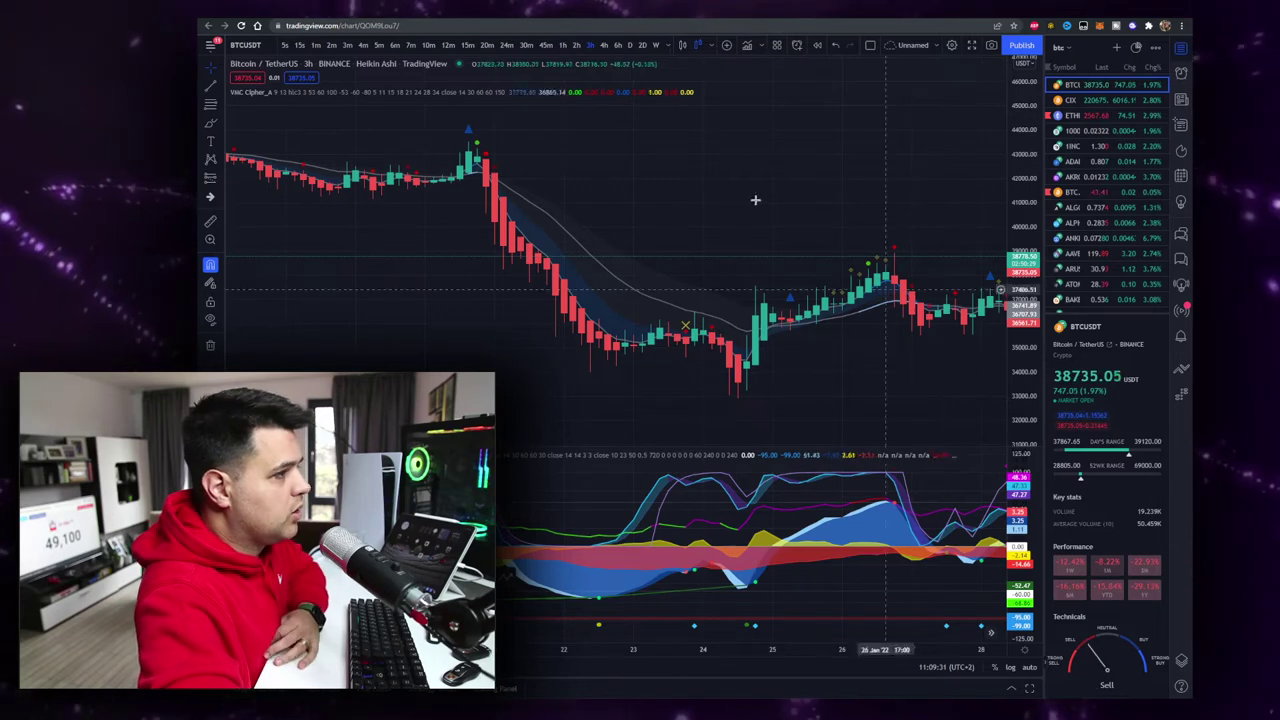
left_click_drag(705, 192, 776, 182)
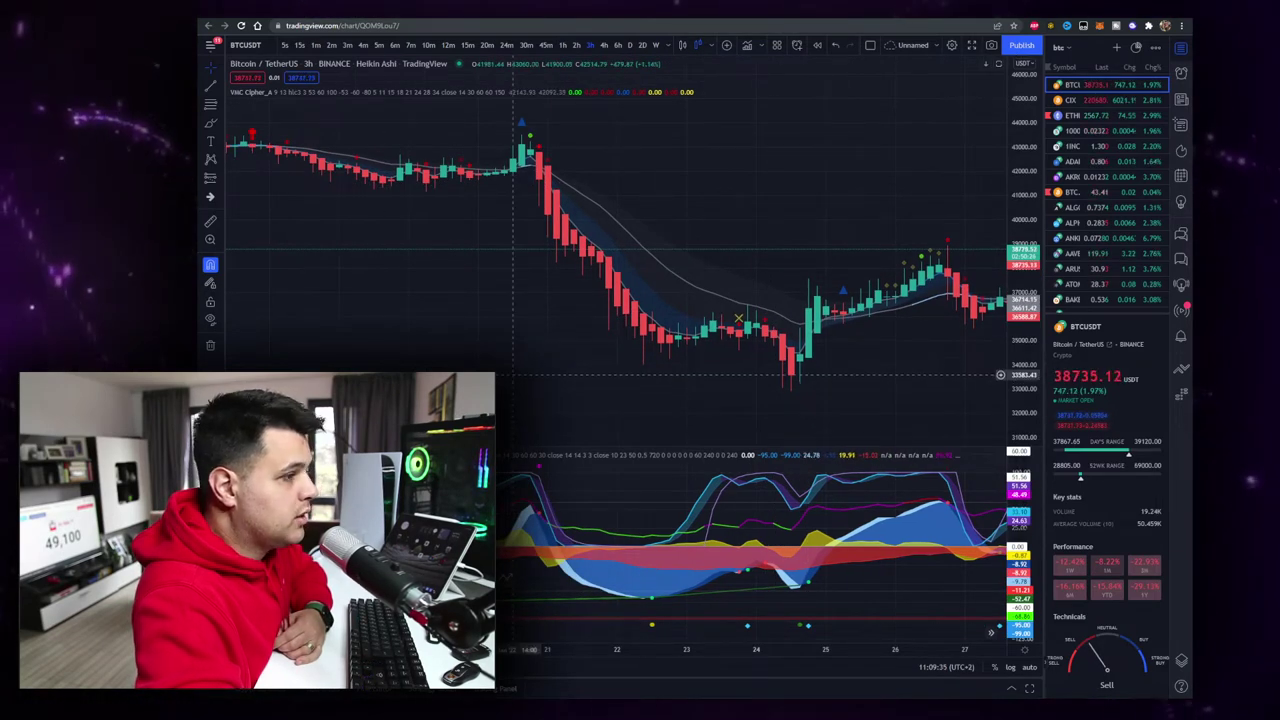
left_click_drag(668, 230, 603, 191)
scroll(636, 186, "down", 5)
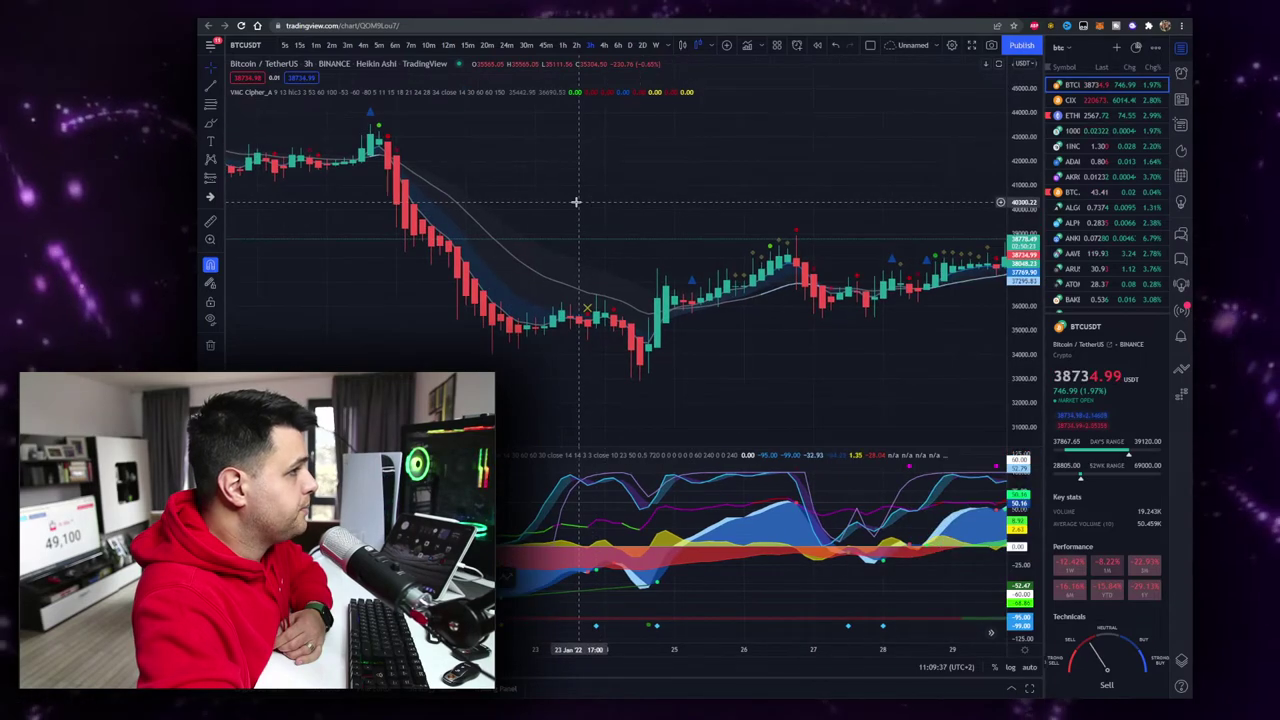
left_click_drag(636, 192, 566, 240)
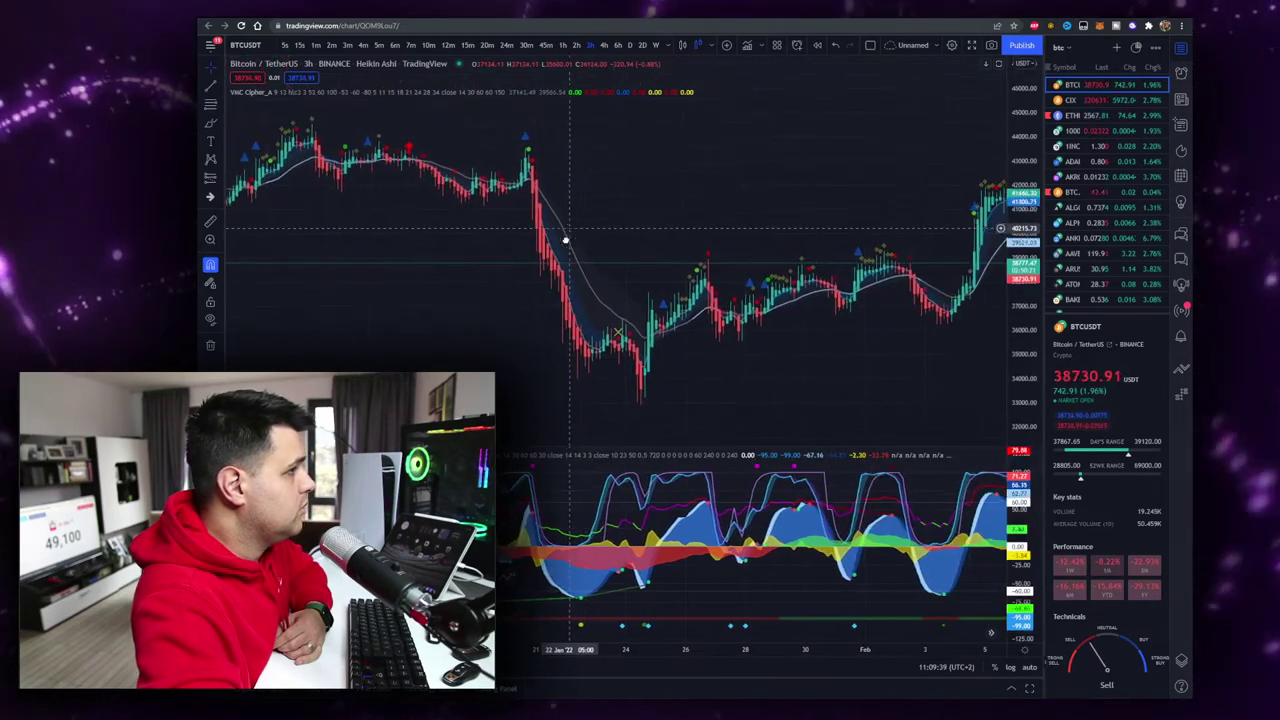
left_click_drag(777, 197, 631, 173)
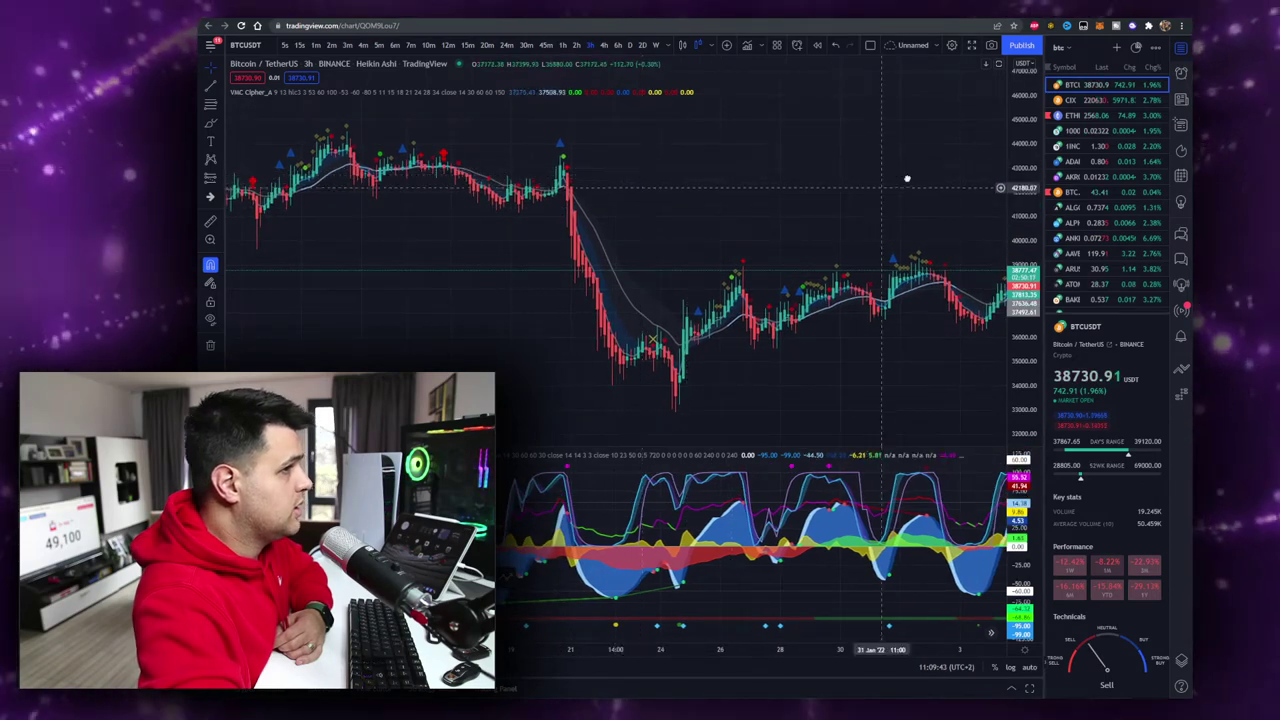
scroll(809, 194, "left", 10)
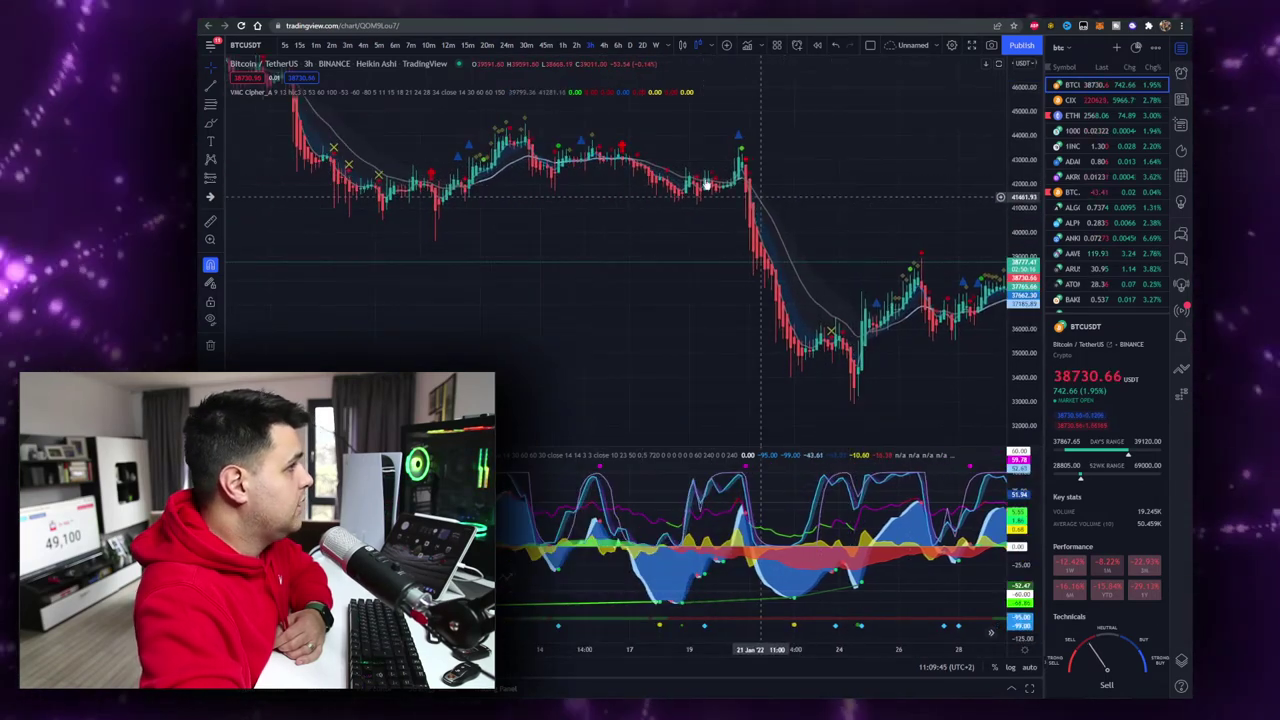
scroll(757, 177, "up", 3)
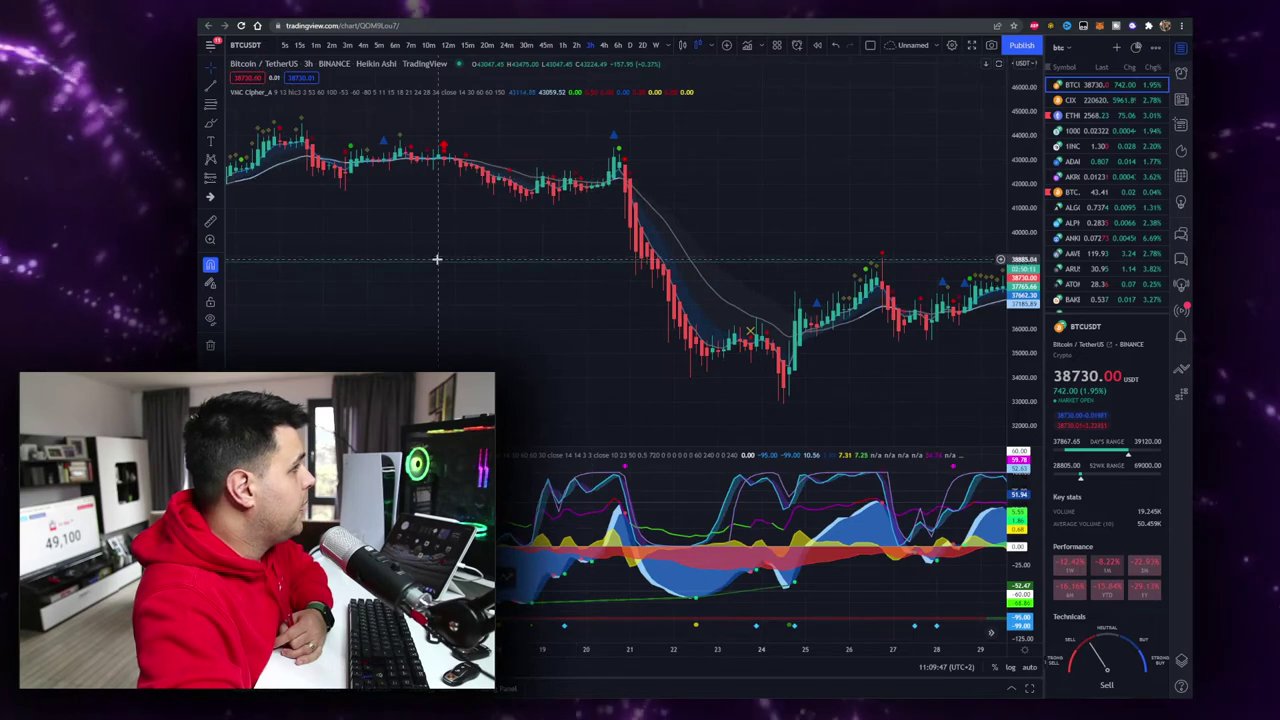
scroll(597, 178, "left", 10)
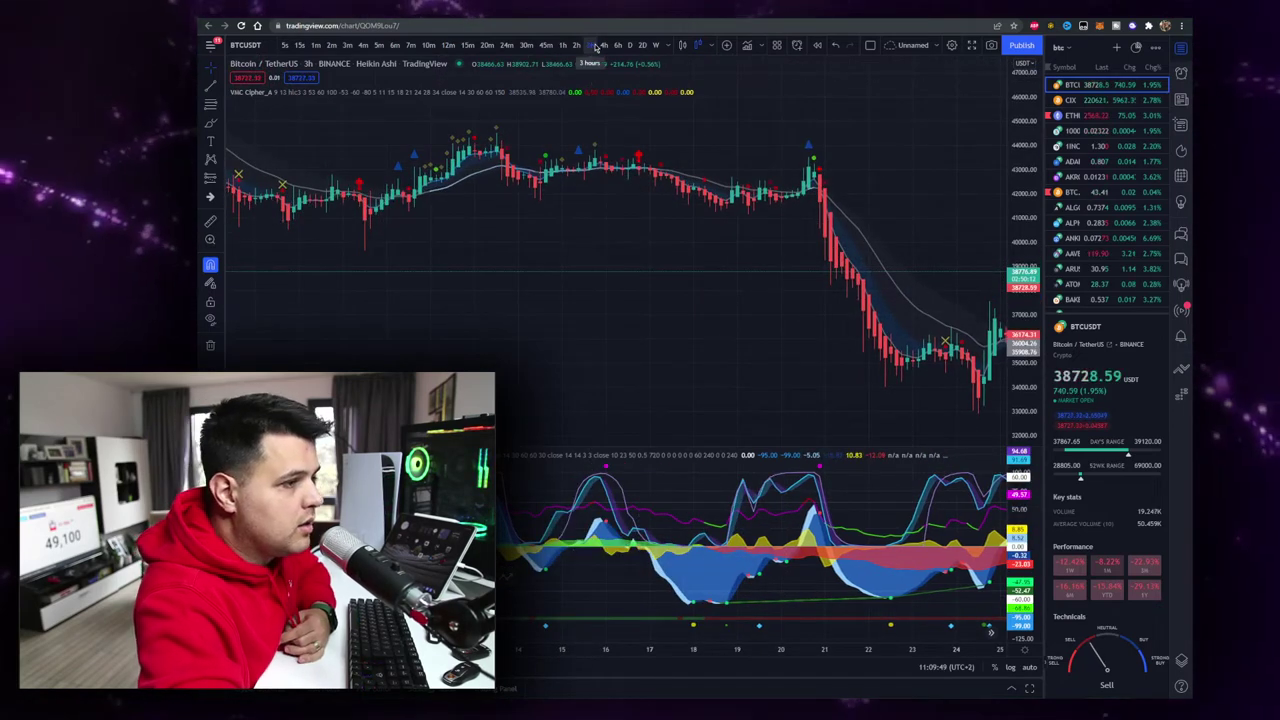
- Switch the BTCUSDT chart to the 4-hour timeframe
scroll(588, 134, "up", 4)
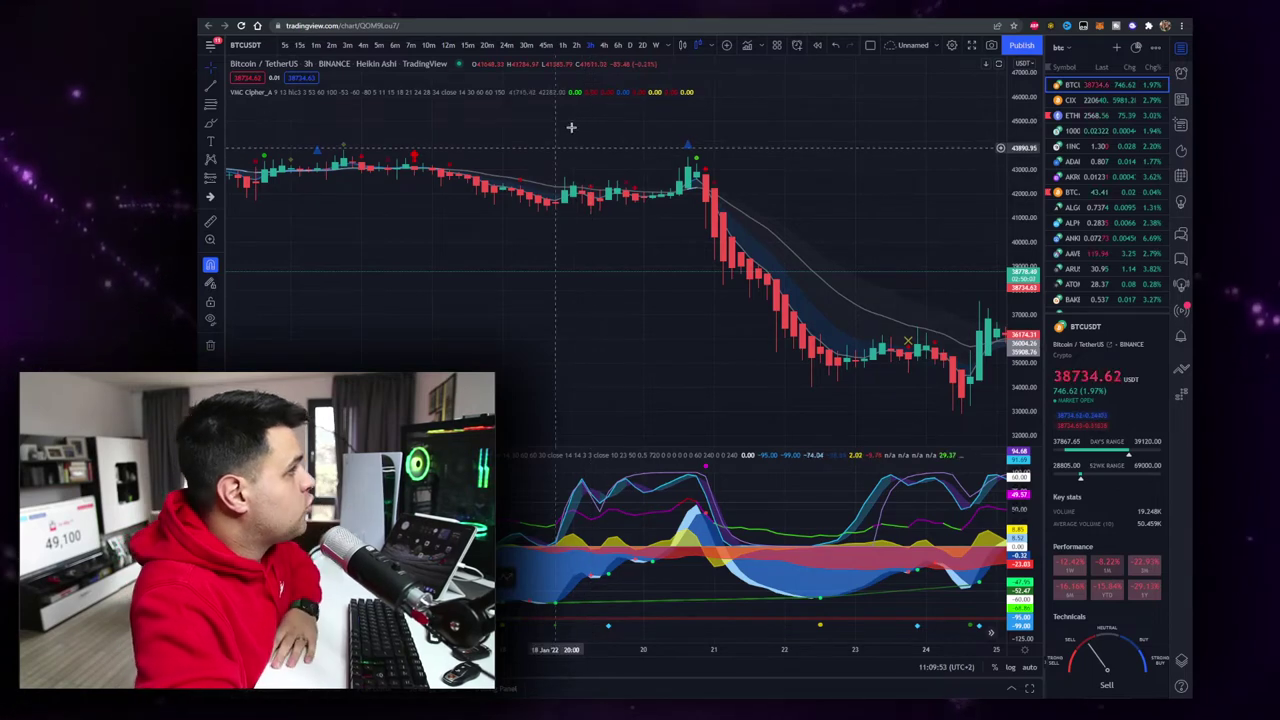
left_click(604, 46)
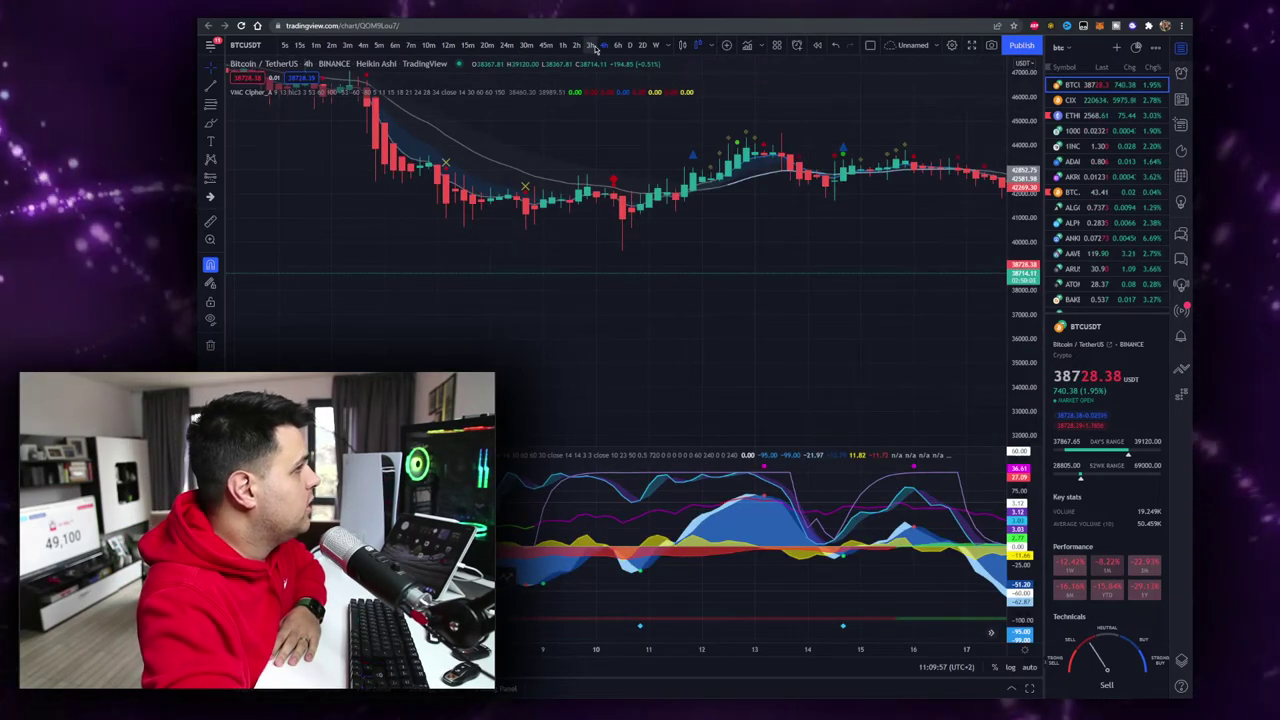
- Examine the early January signals on the 4-hour chart, then maximize the Cipher B pane to study its oscillator and dots
scroll(763, 137, "down", 3)
left_click_drag(808, 174, 938, 245)
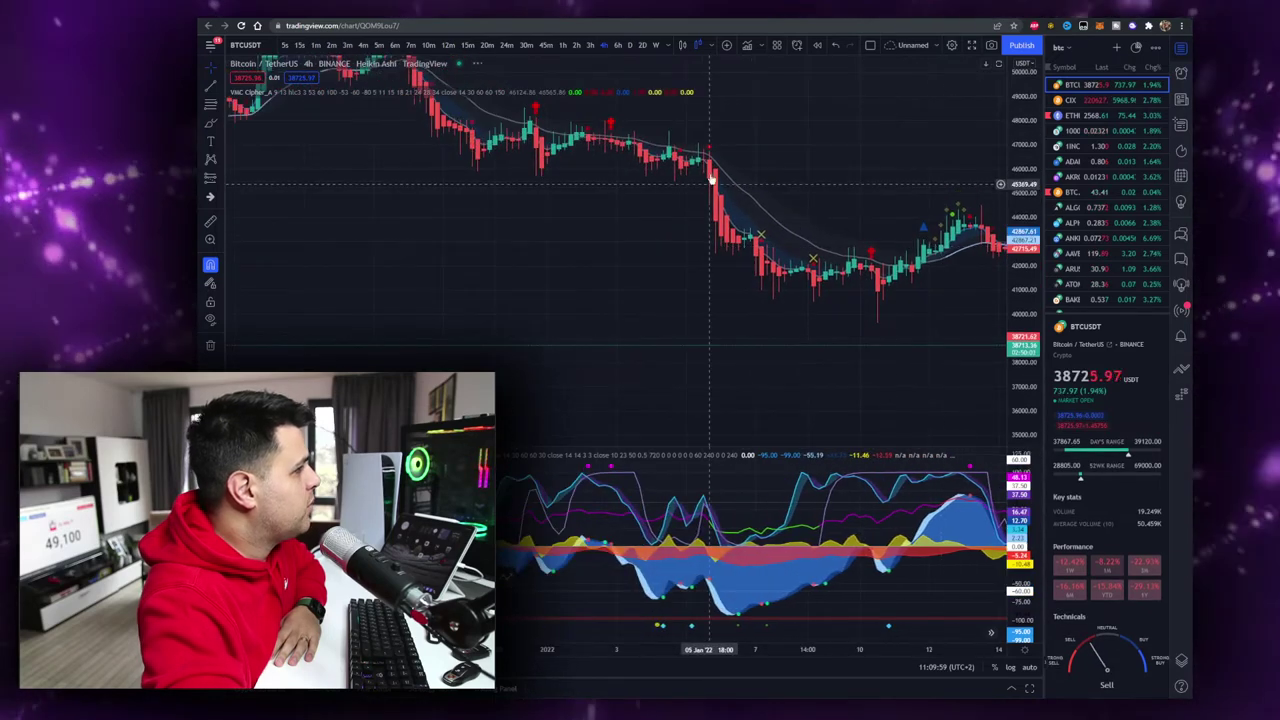
left_click_drag(787, 146, 797, 150)
scroll(763, 143, "left", 3)
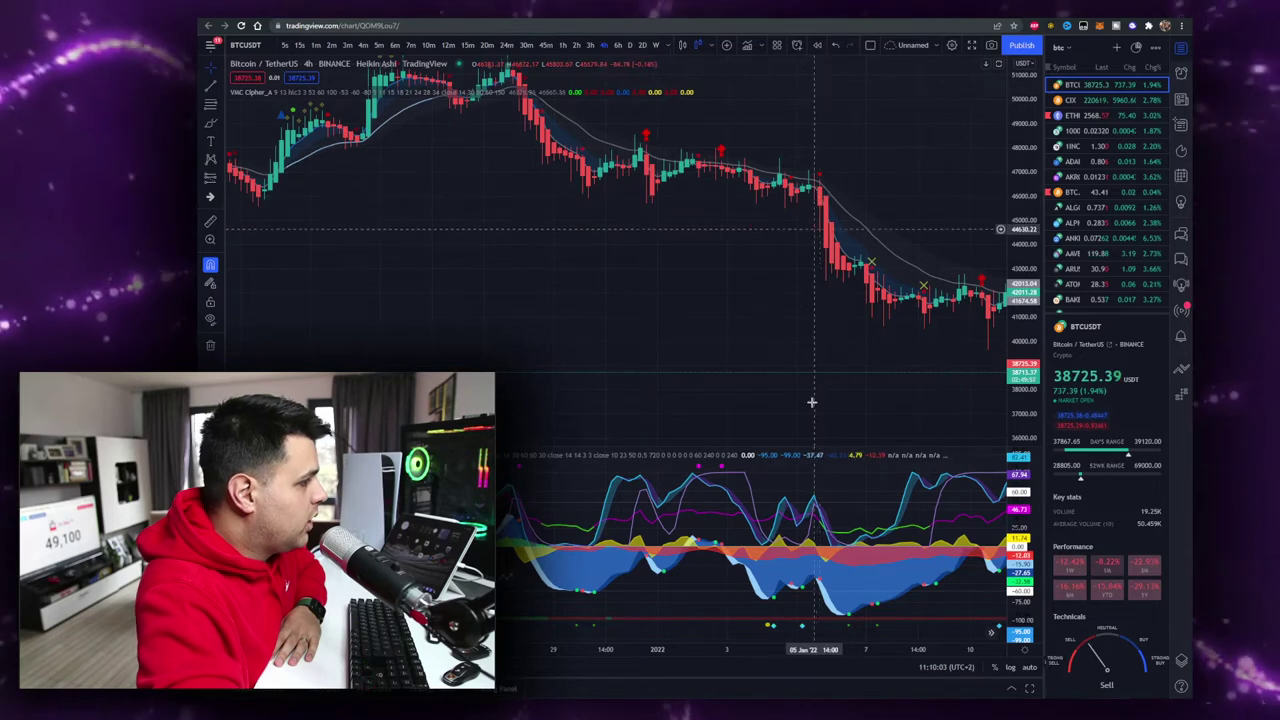
scroll(850, 480, "up", 2)
double_click(931, 606)
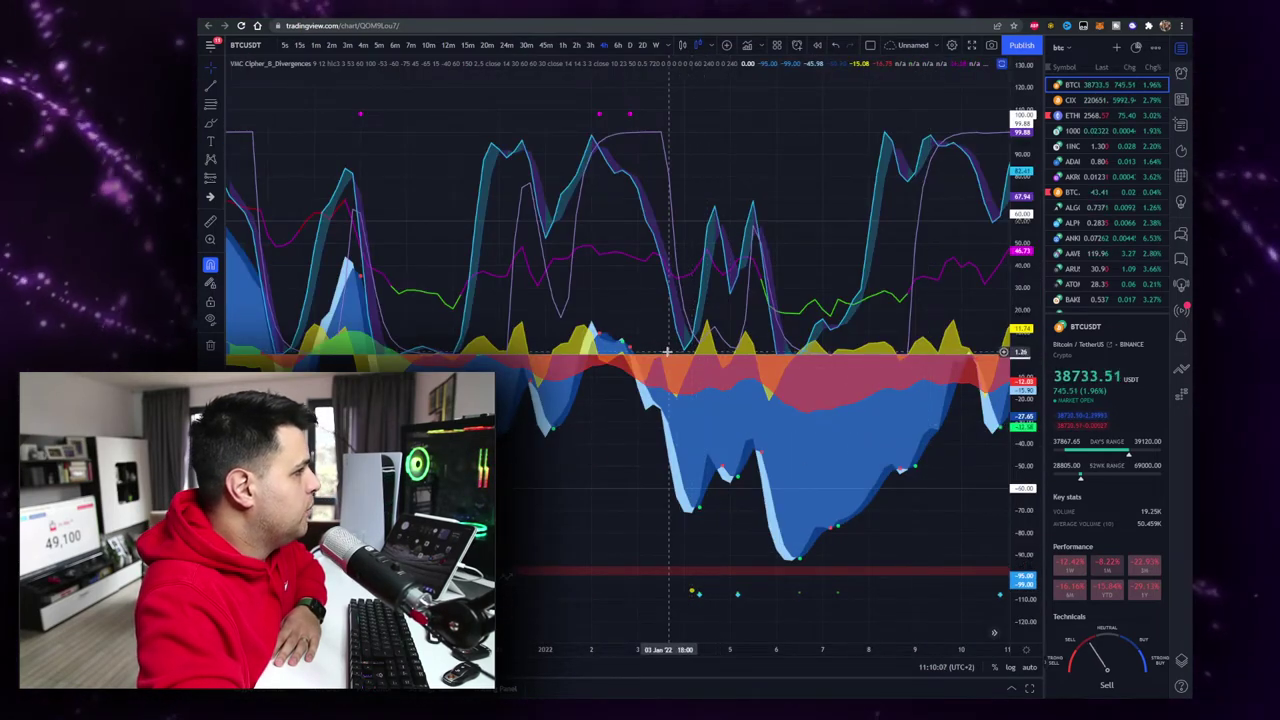
scroll(536, 238, "down", 3)
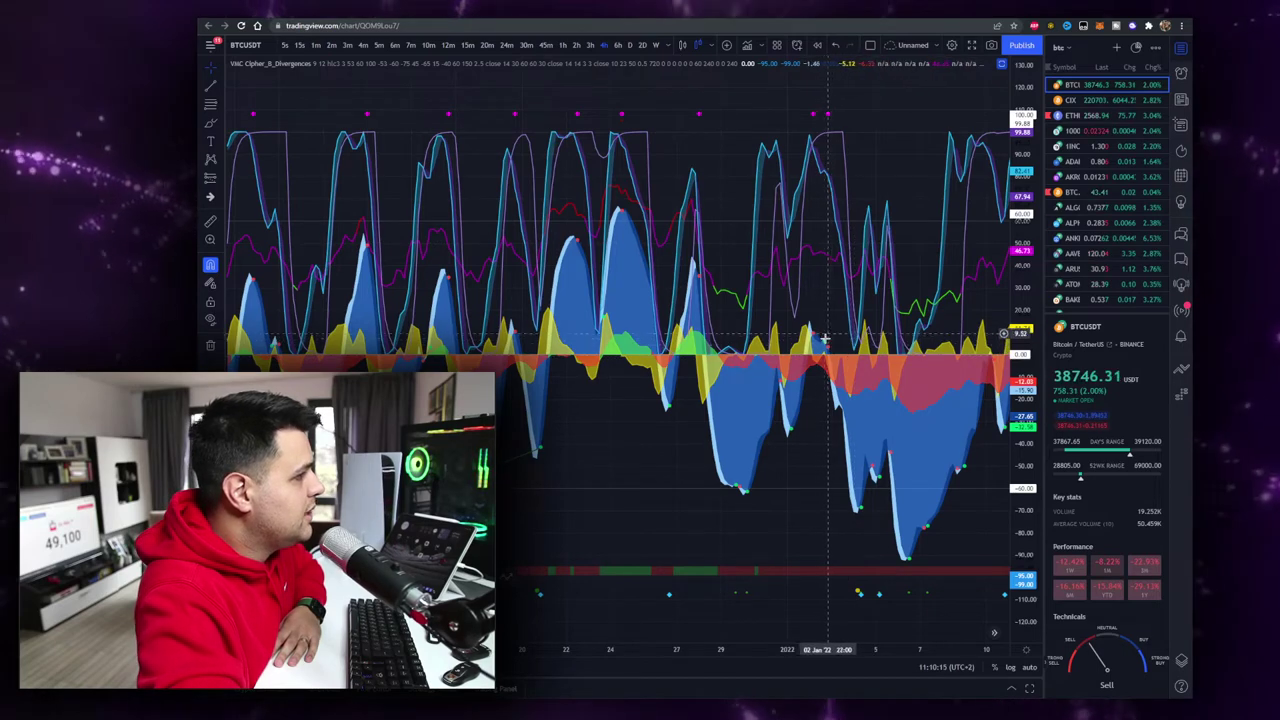
- Open a new alert on VMC Cipher_B_Divergences, look through its available trigger conditions and cancel the alert
right_click(814, 119)
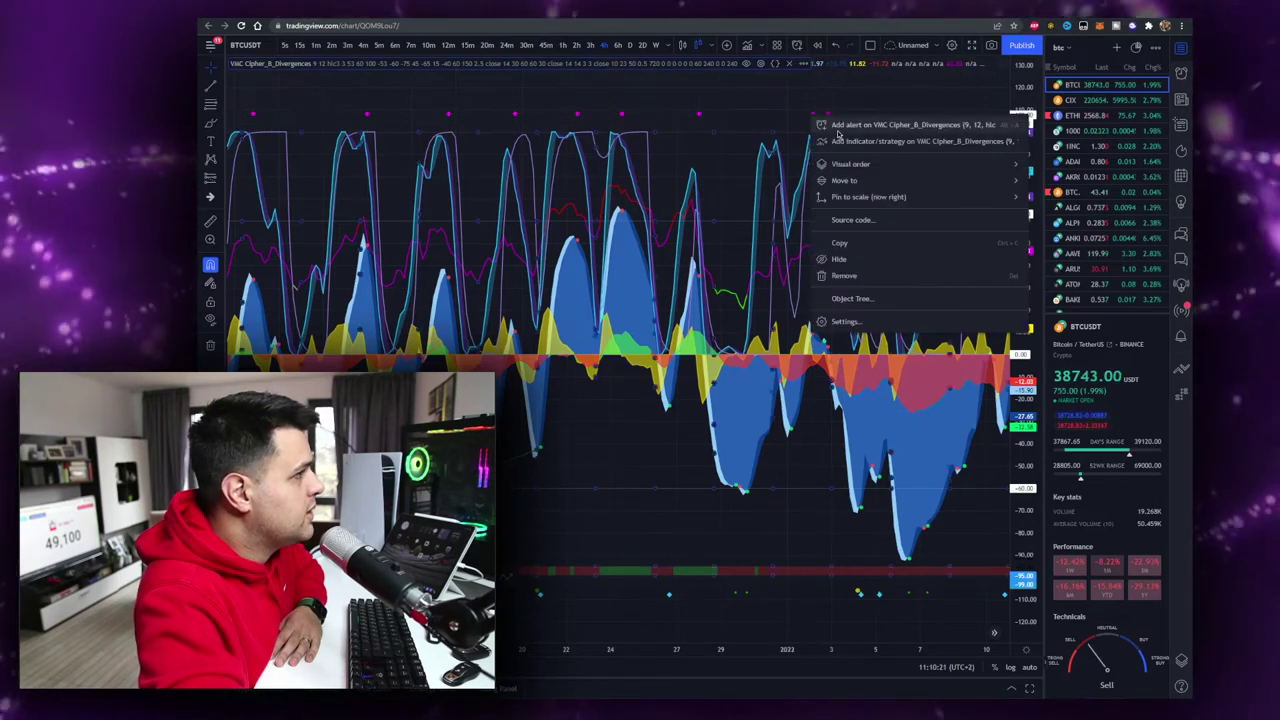
left_click(838, 131)
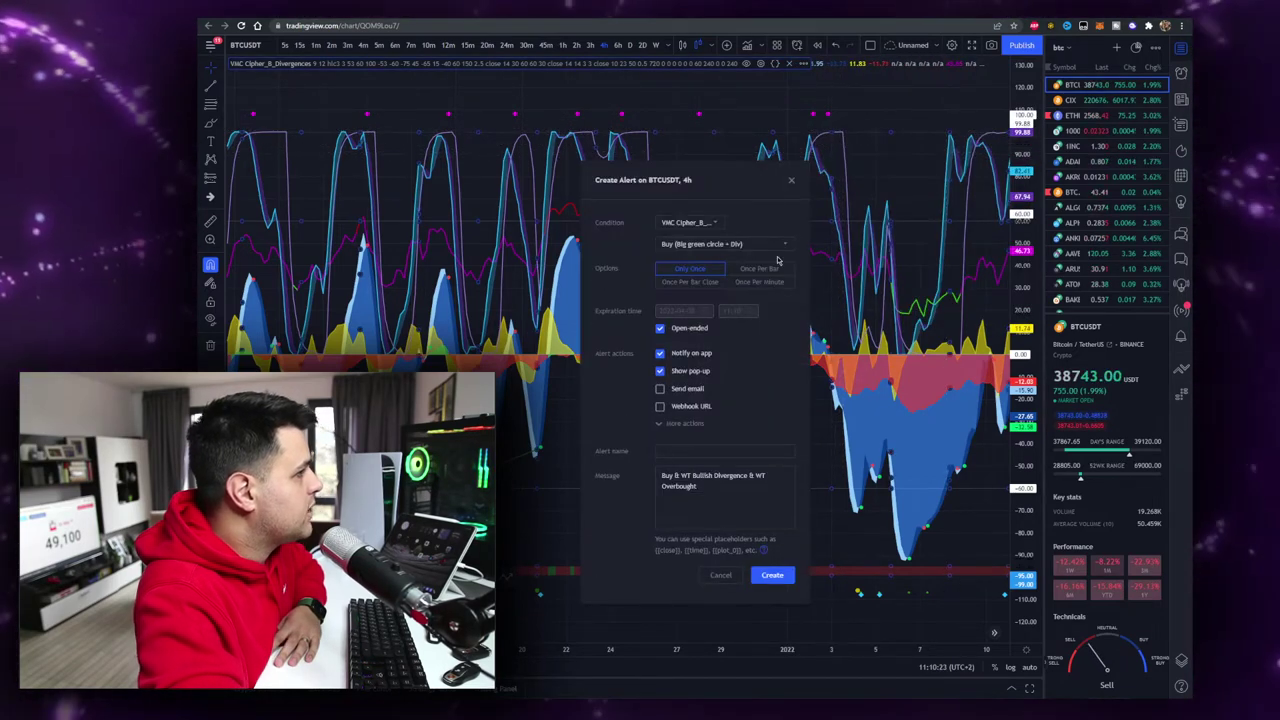
left_click(750, 246)
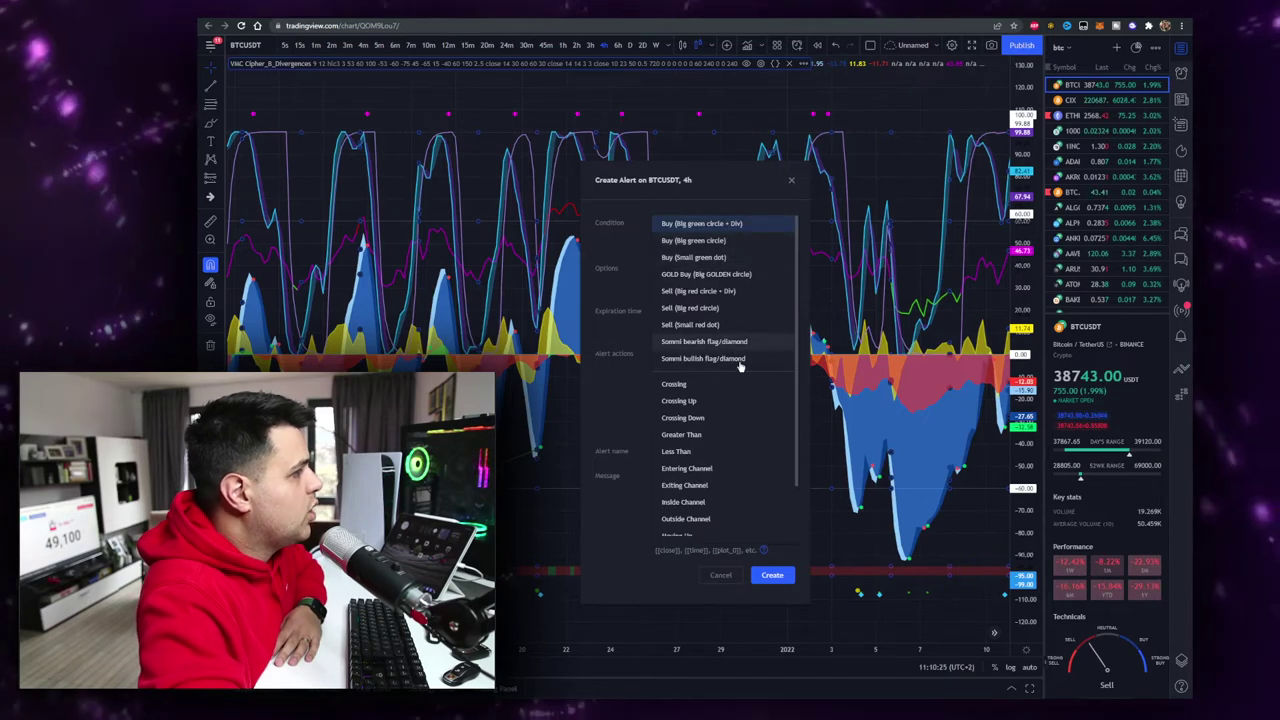
left_click(720, 575)
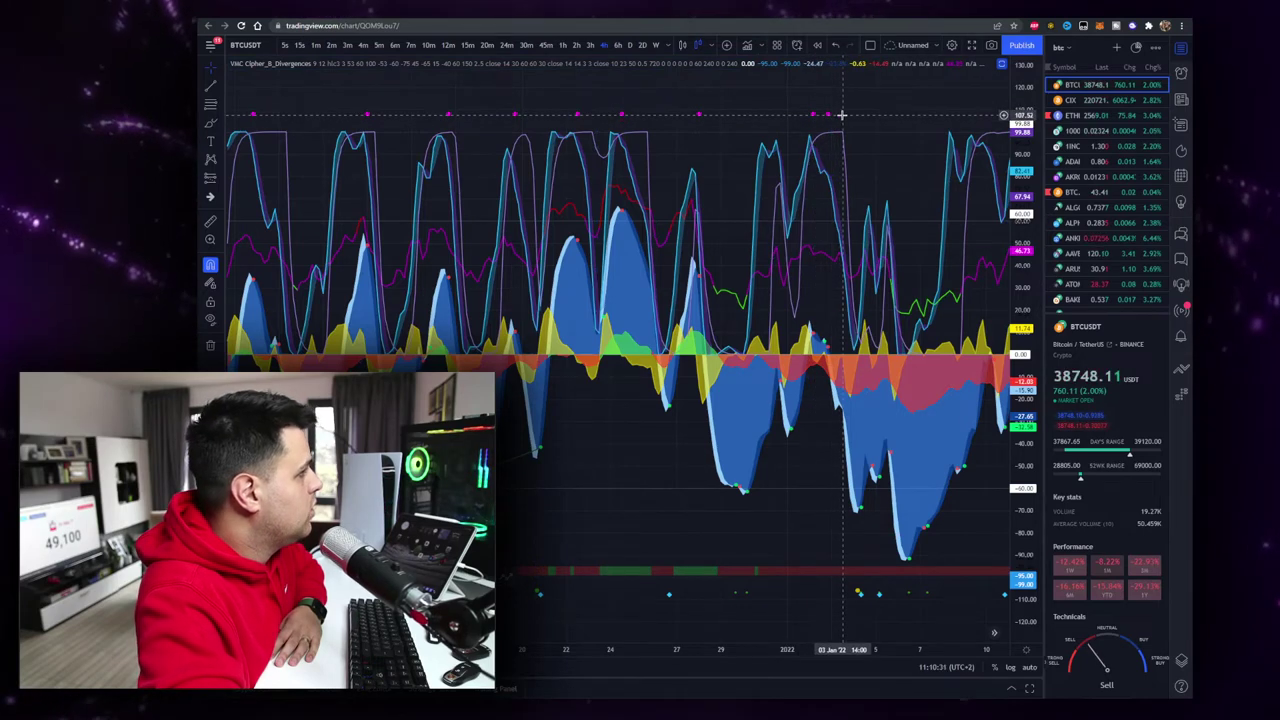
- Restore the price pane and brush yellow marks over the late December and early January signals and the drop after 5 January
double_click(842, 115)
scroll(690, 215, "up", 3)
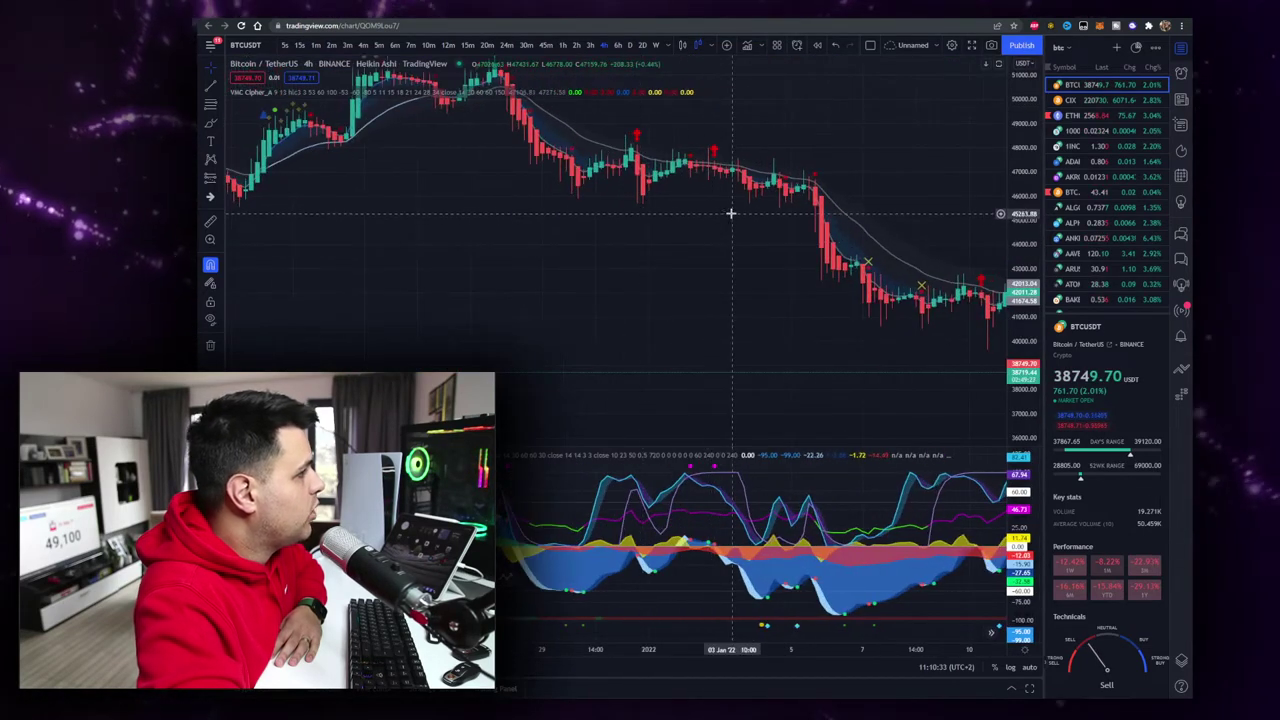
left_click_drag(706, 214, 701, 213)
scroll(693, 210, "left", 5)
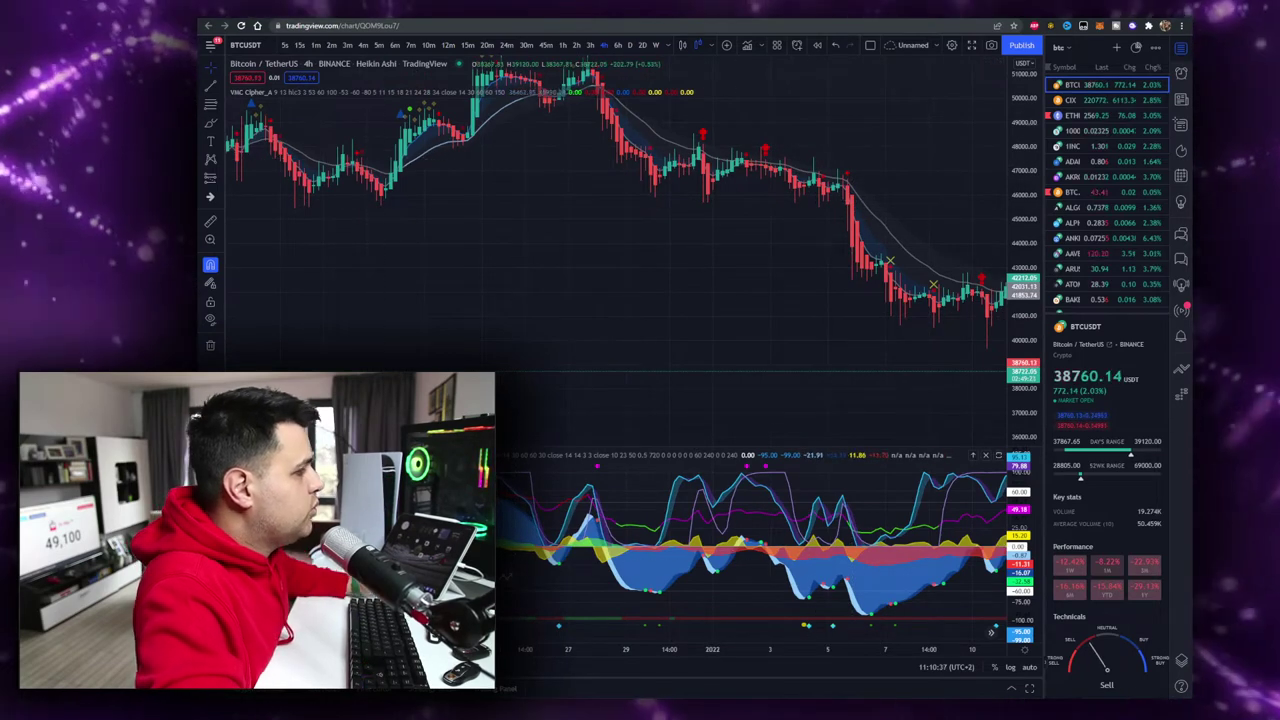
mouse_move(780, 146)
left_mouse_down()
mouse_move(749, 134)
mouse_move(774, 139)
left_mouse_up()
left_click_drag(792, 194, 845, 305)
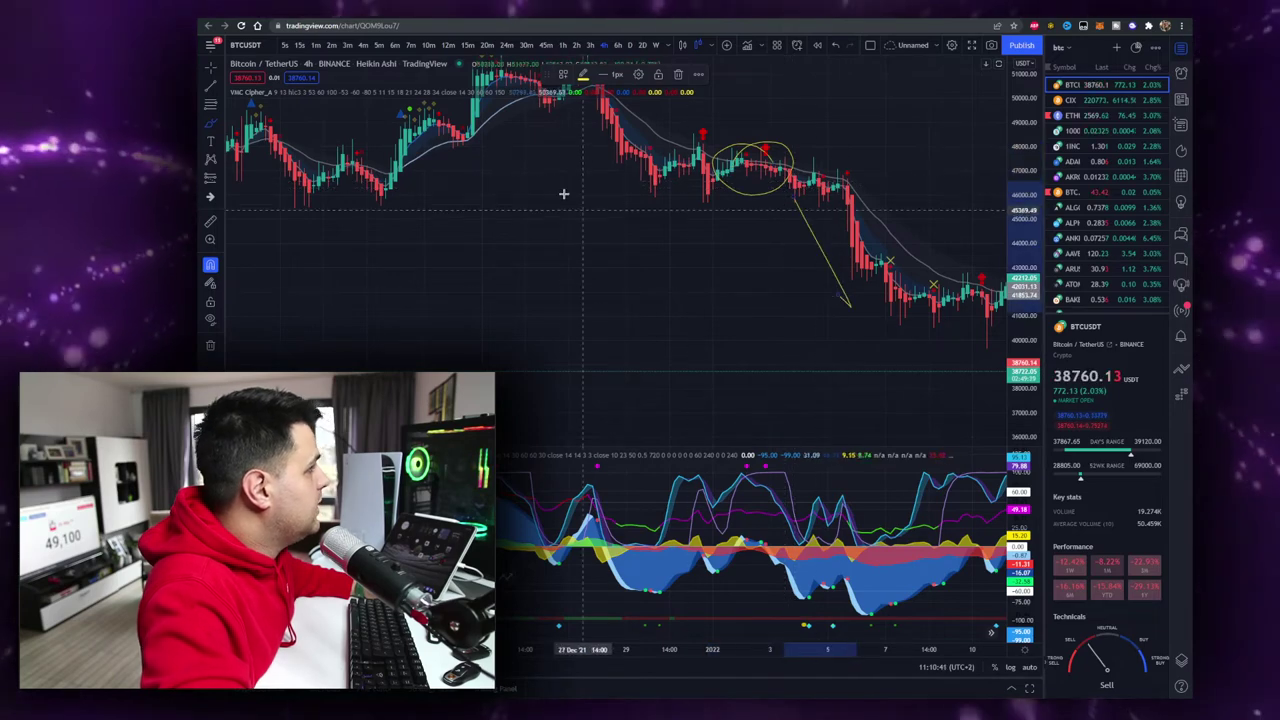
left_click_drag(600, 113, 607, 94)
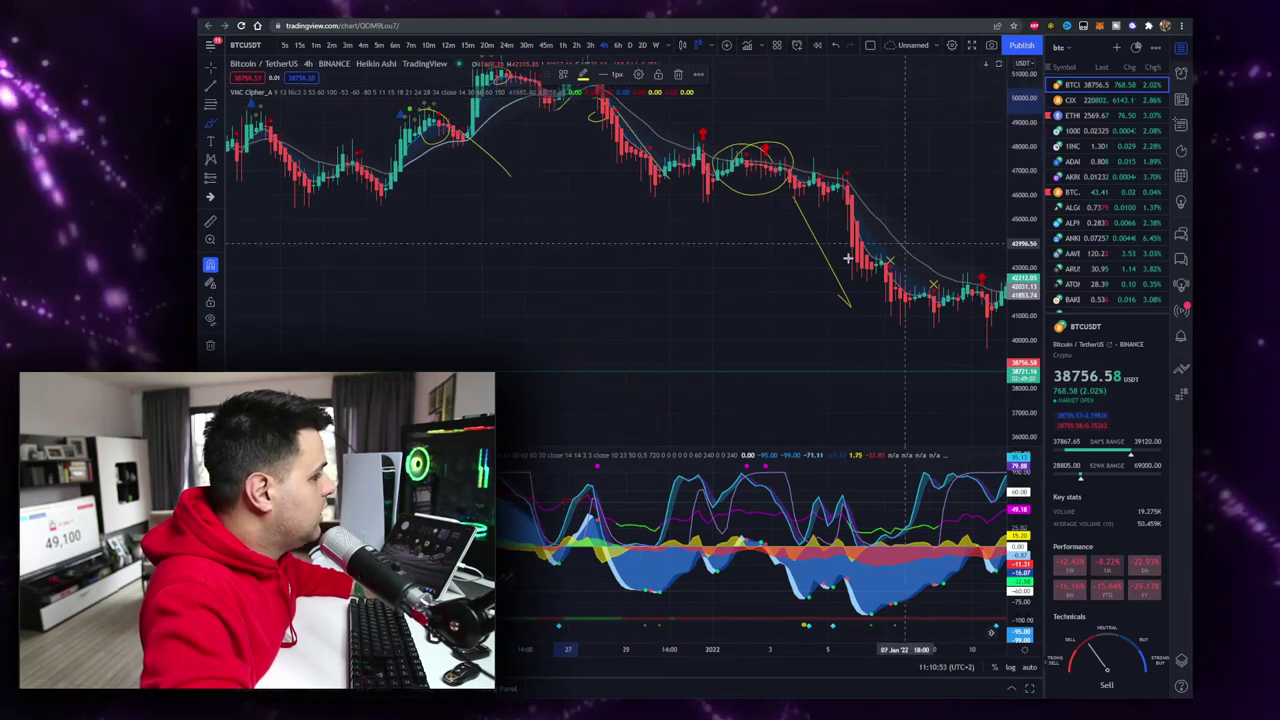
left_click_drag(846, 160, 843, 187)
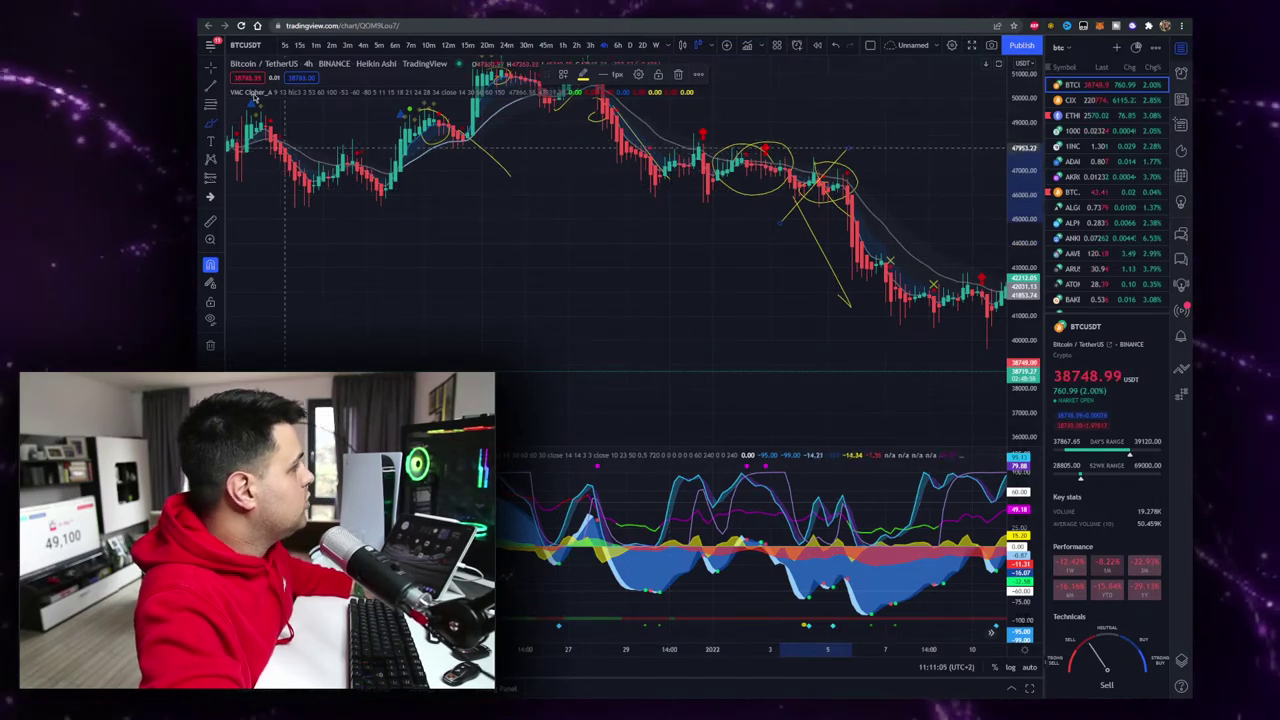
- Examine how the EMA lines and Cipher signals line up with the price moves from early January to early February
scroll(622, 275, "right", 5)
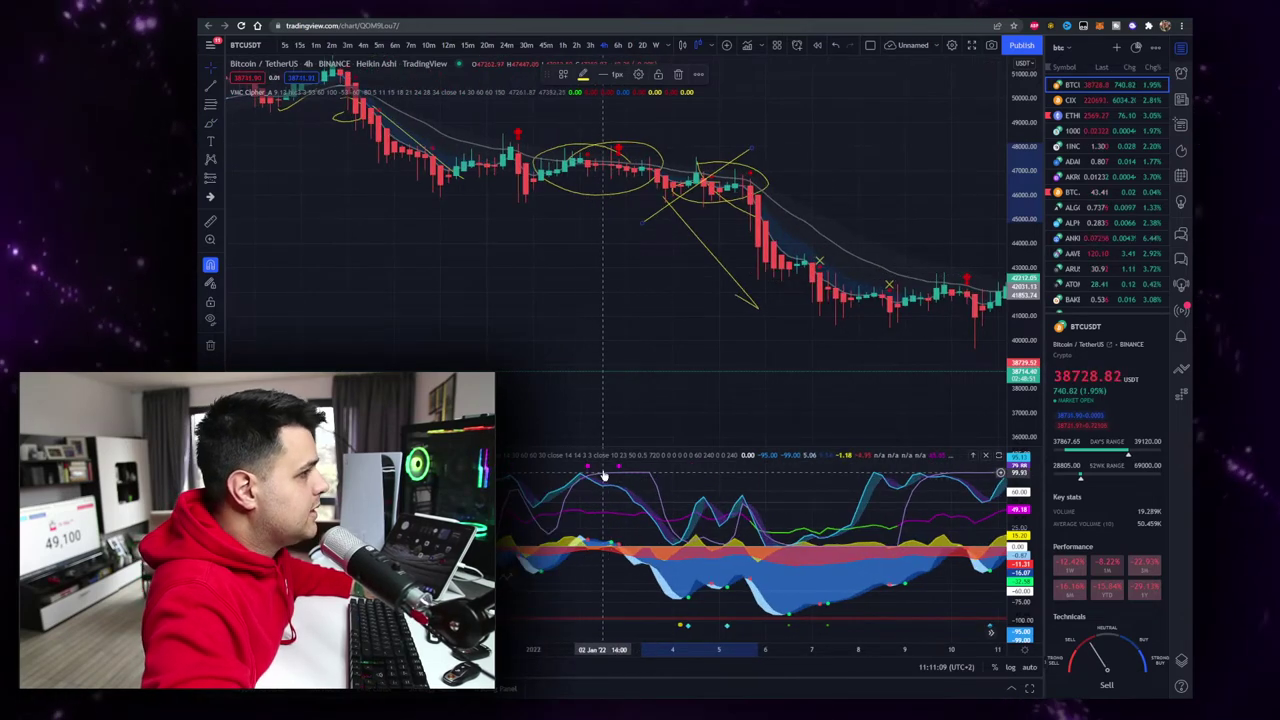
scroll(400, 294, "right", 10)
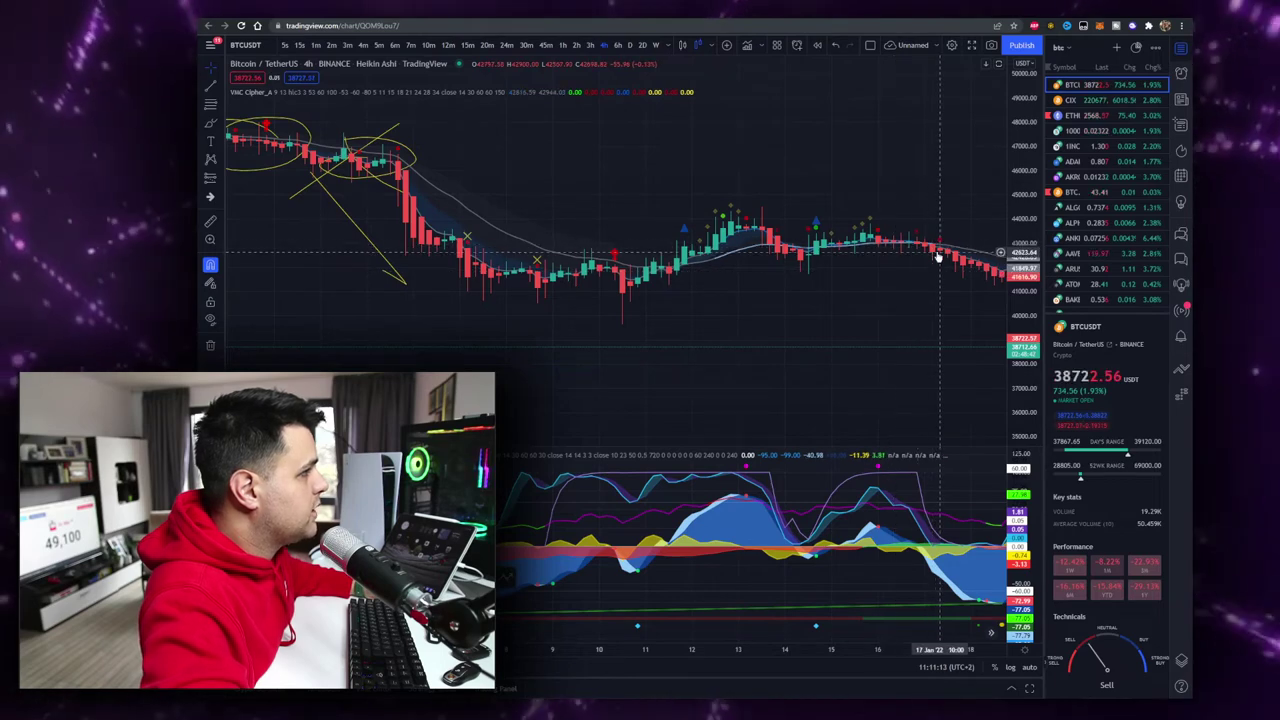
scroll(873, 220, "right", 10)
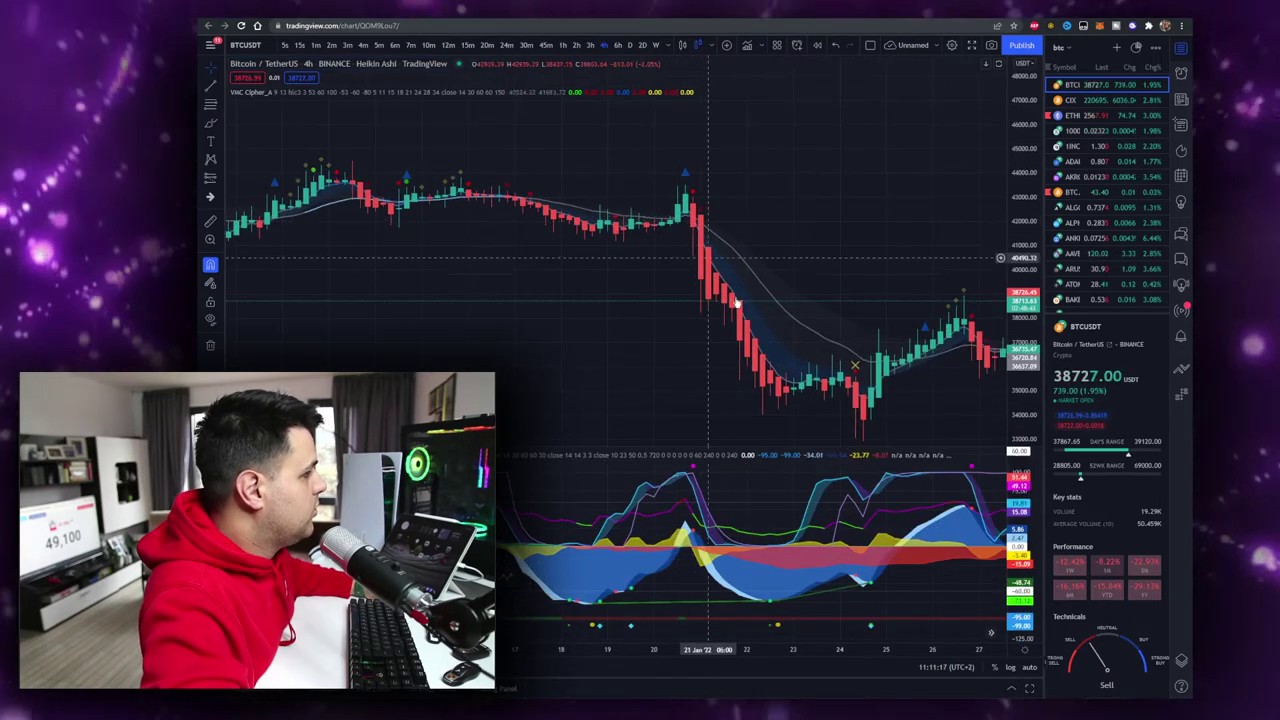
scroll(889, 241, "right", 5)
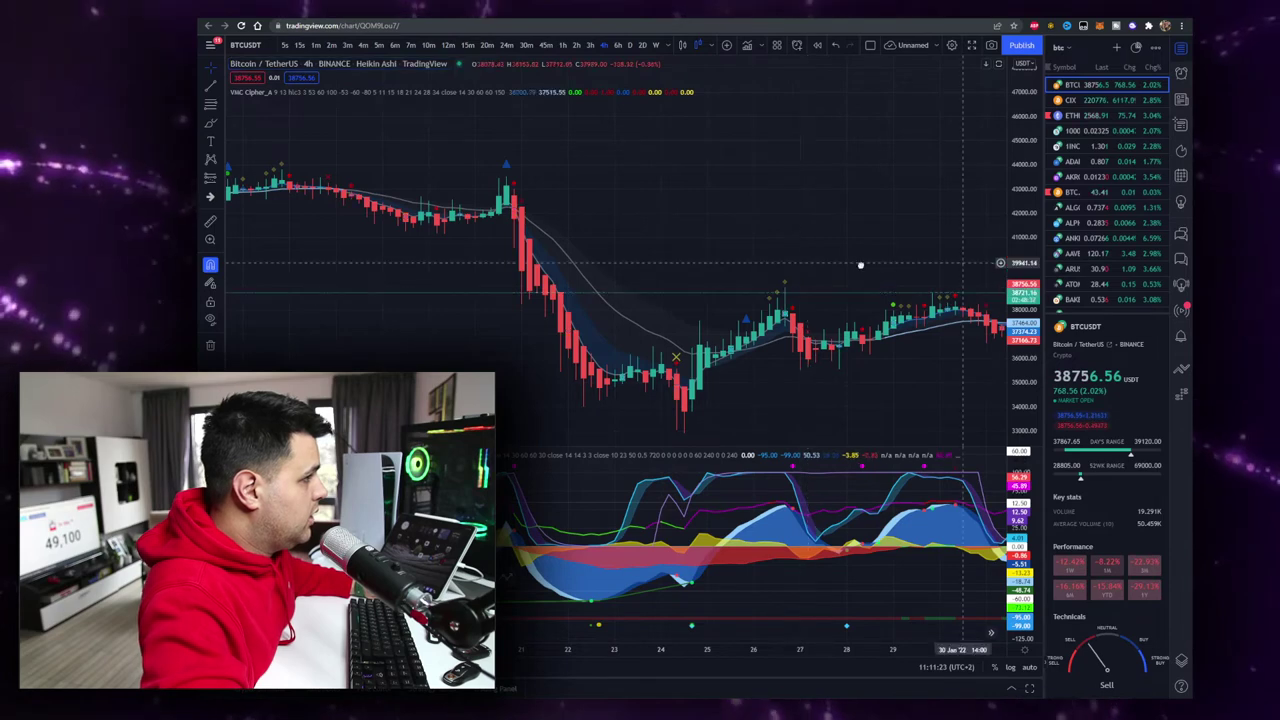
scroll(860, 265, "right", 5)
scroll(609, 247, "right", 3)
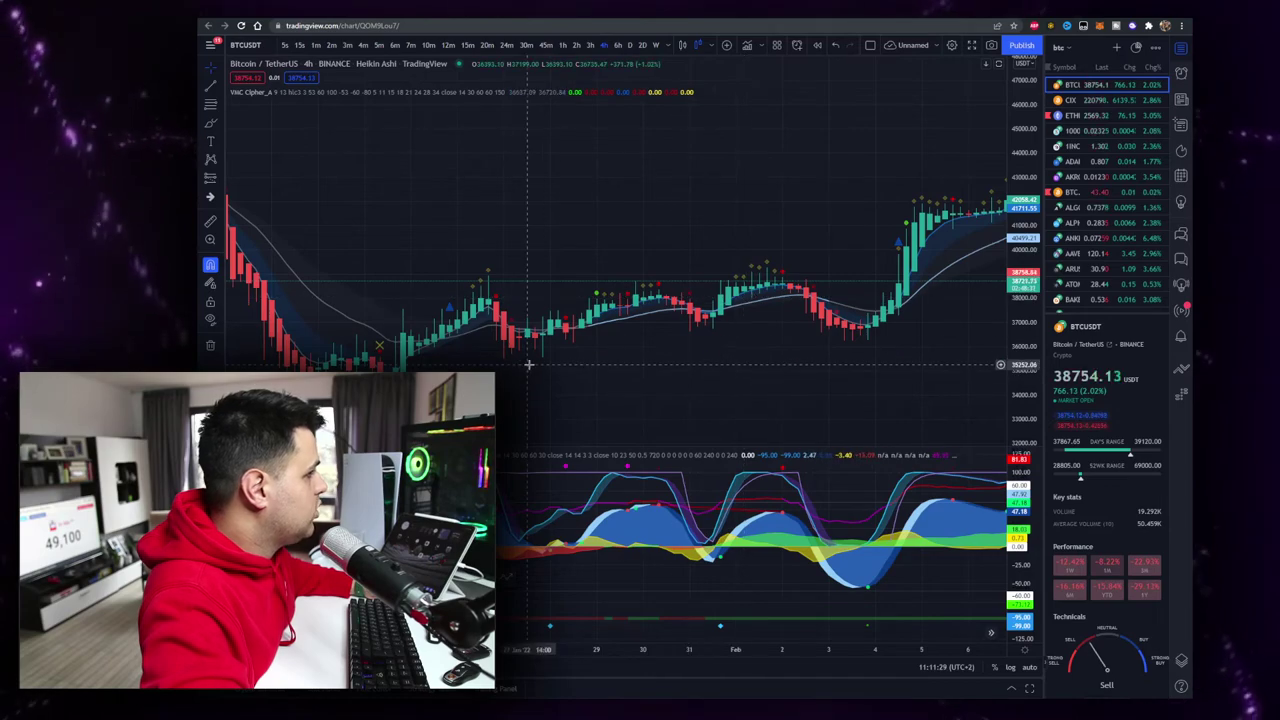
scroll(842, 231, "left", 10)
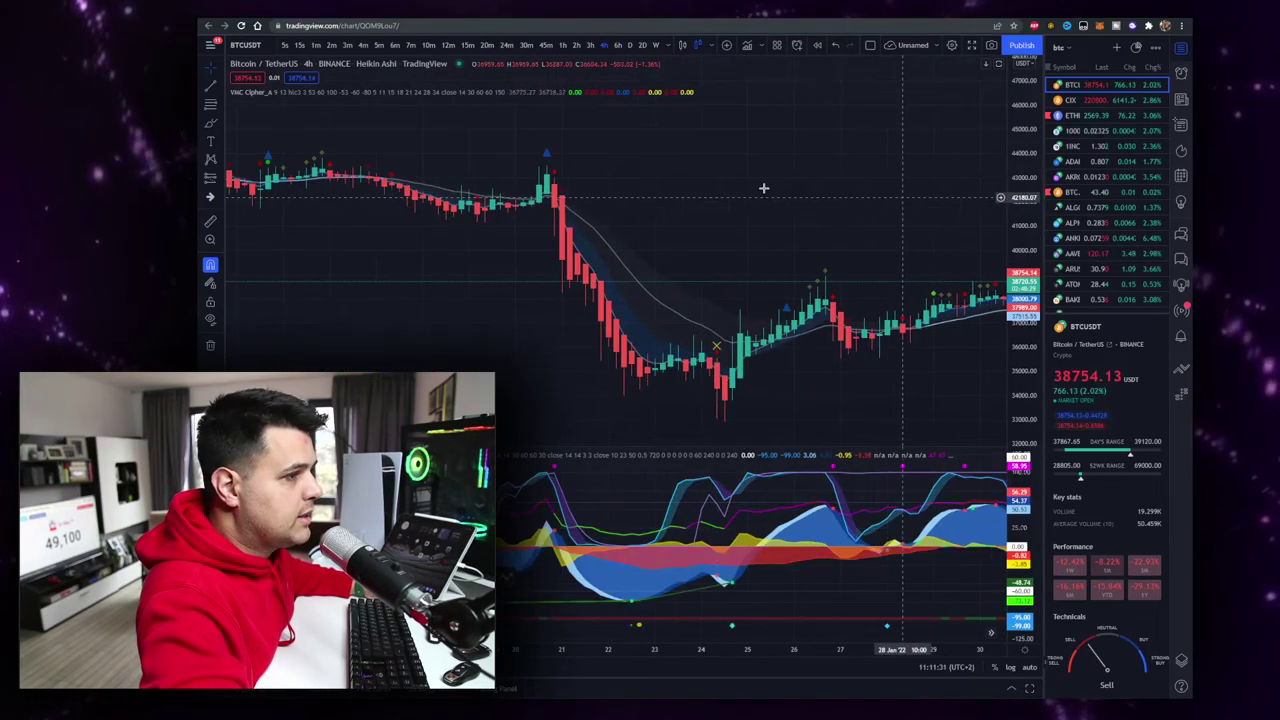
scroll(858, 195, "down", 3)
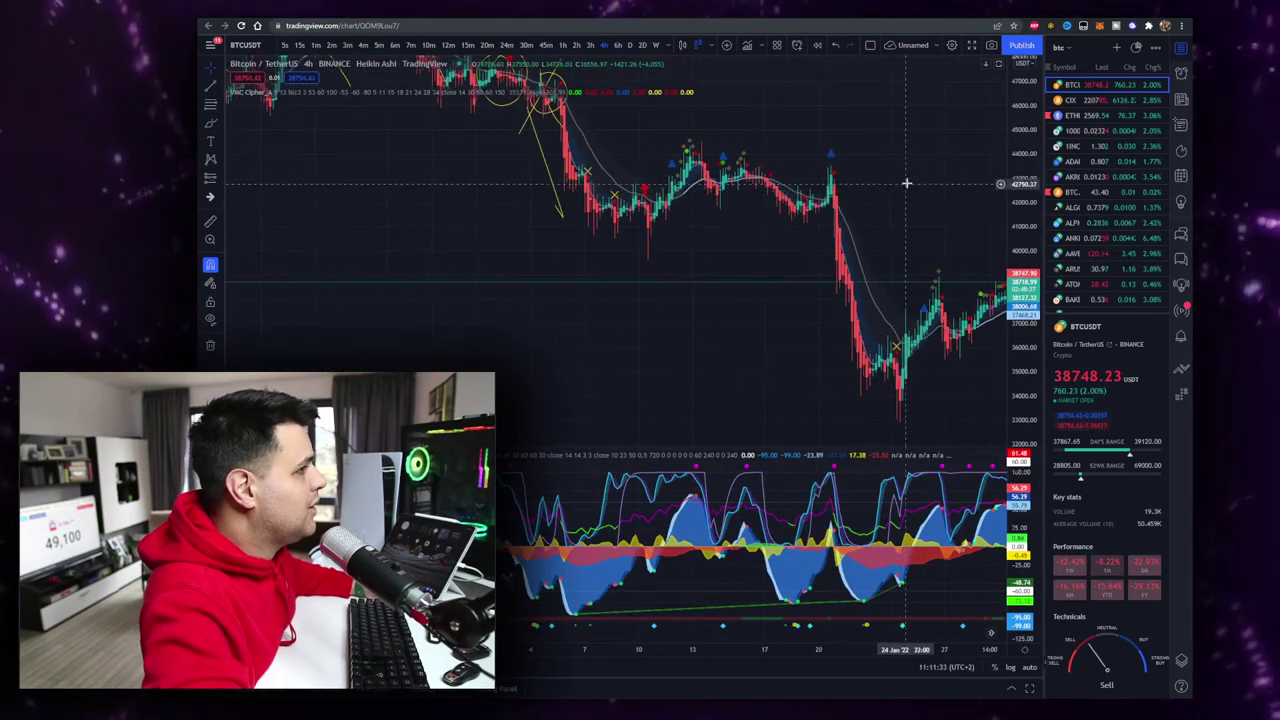
- Place a short position on the 21 January 06:00 candle with its entry at 40939.39
scroll(903, 184, "up", 8)
scroll(660, 178, "left", 4)
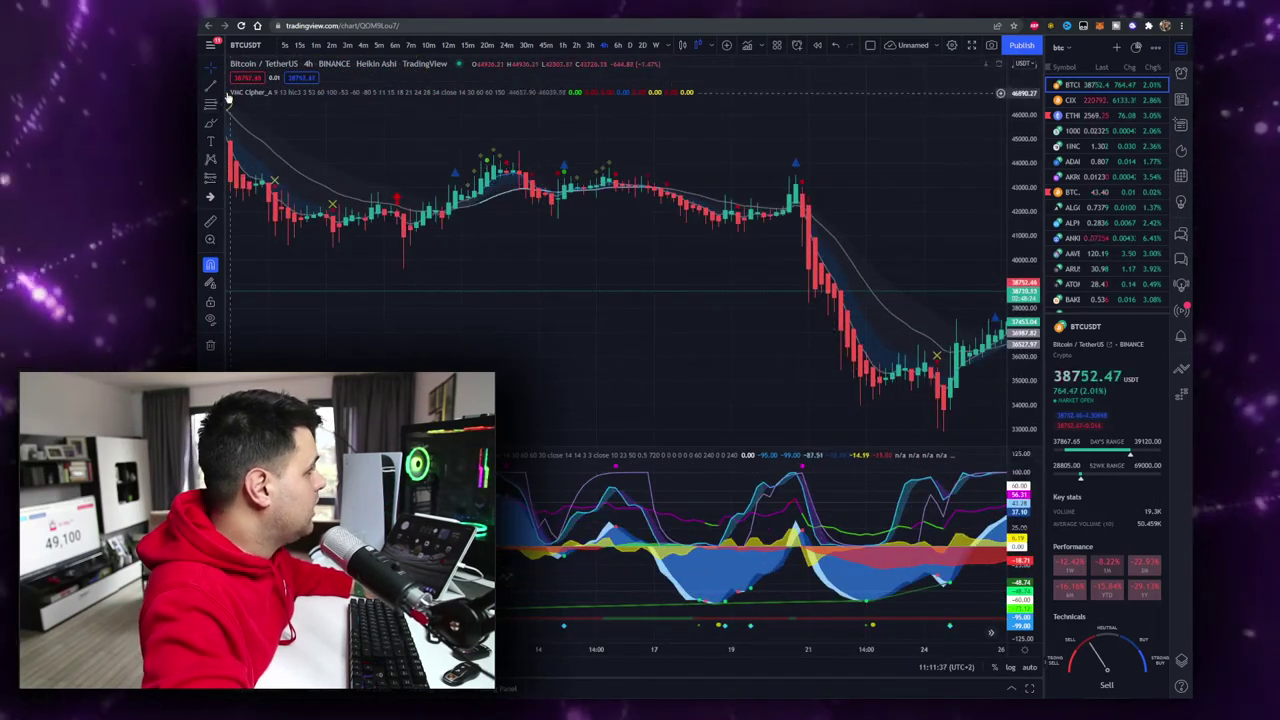
left_click(216, 123)
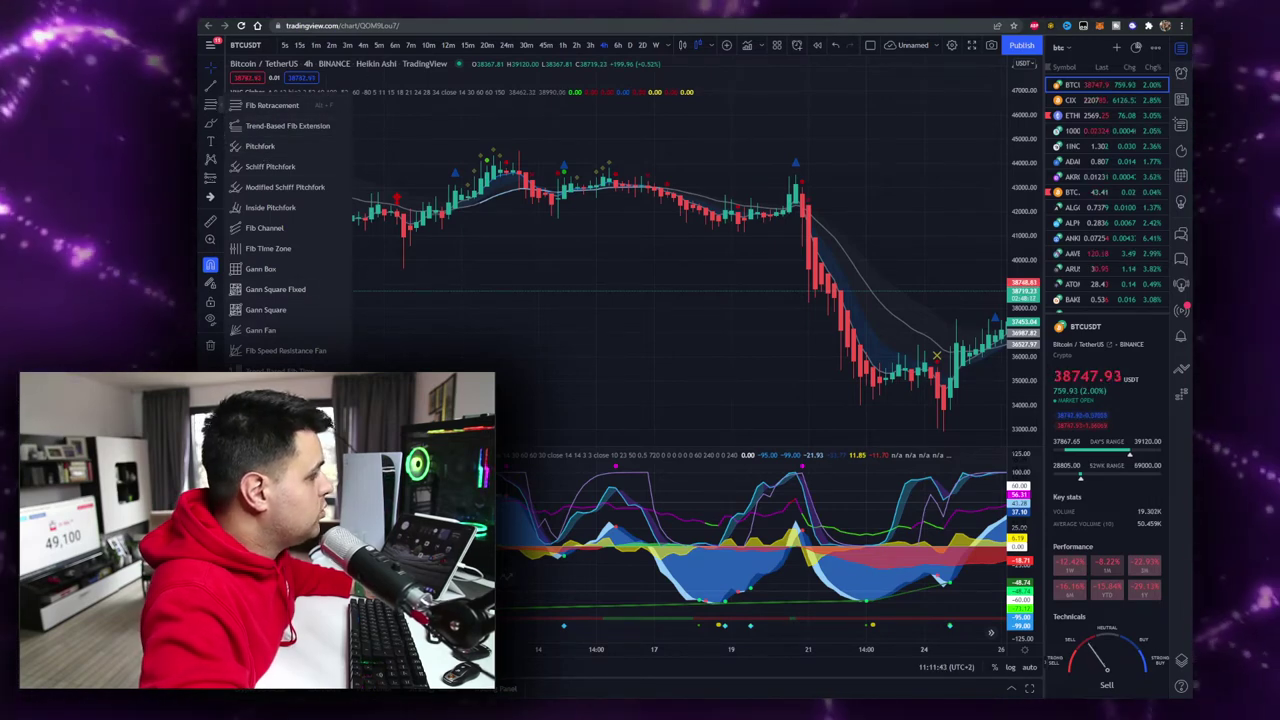
left_click(210, 178)
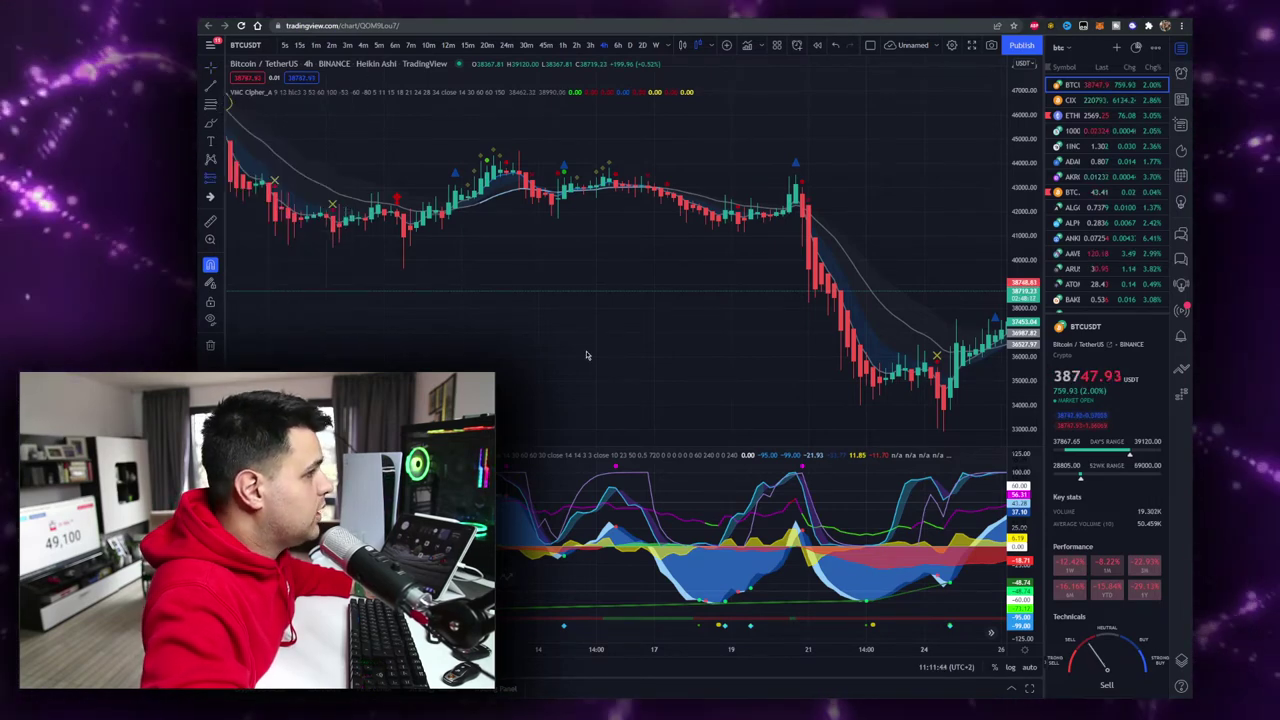
left_click(816, 238)
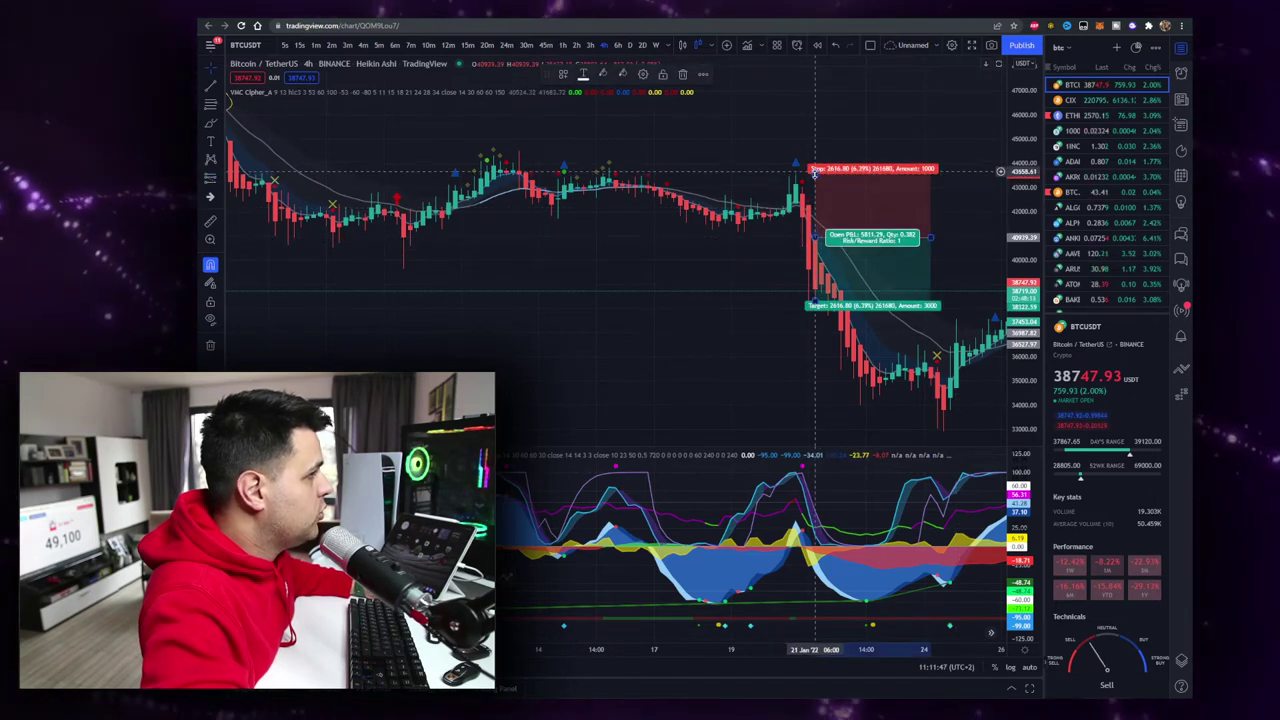
- Lower the short position's target to about 33710 and extend its box to 25 January
left_click_drag(814, 299, 845, 357)
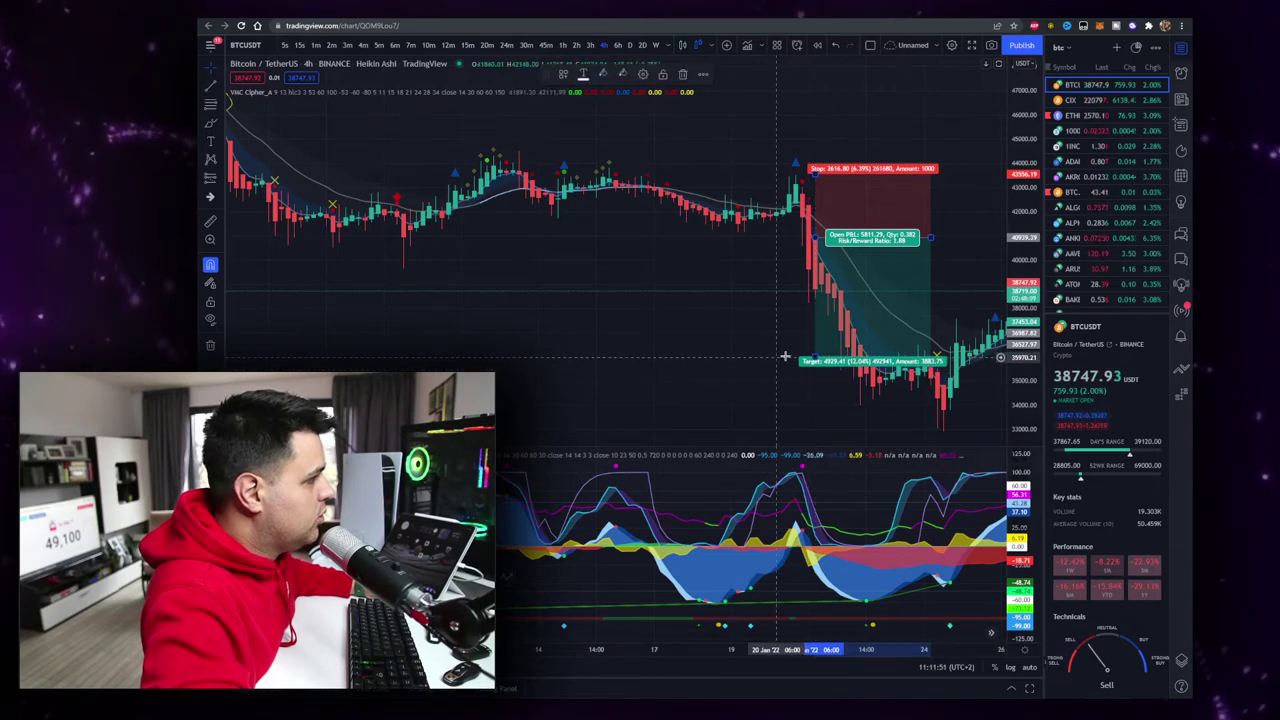
left_click_drag(812, 358, 790, 416)
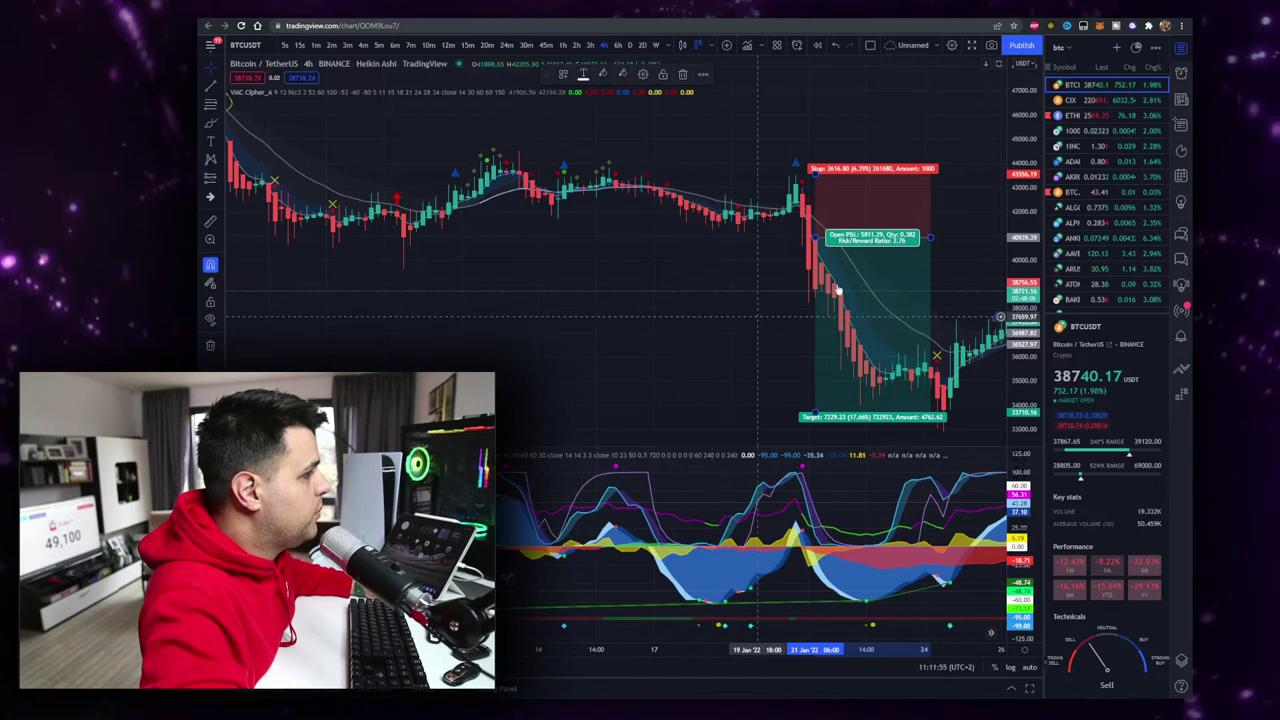
left_click_drag(931, 238, 969, 241)
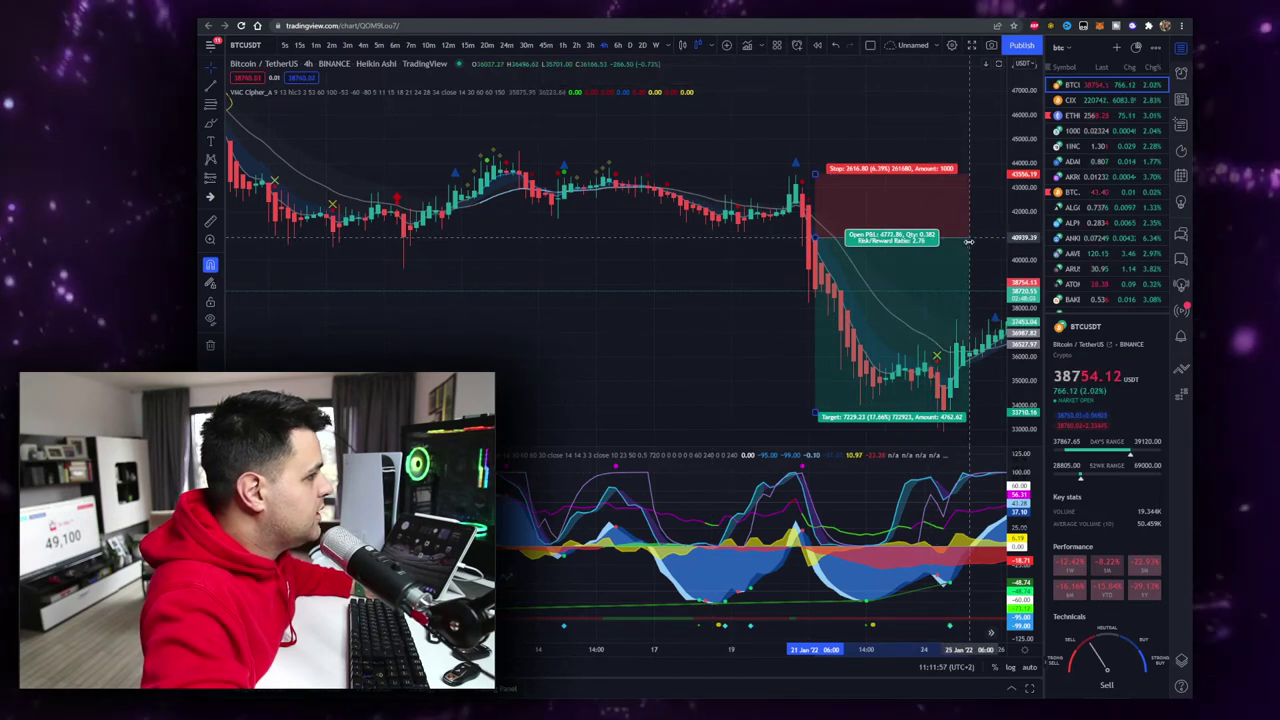
- Move the short position's entry back to the 20 January 22:00 candle at 40553.31 and deselect it
mouse_move(545, 300)
left_mouse_down()
mouse_move(613, 303)
mouse_move(482, 320)
left_mouse_up()
left_click(778, 238)
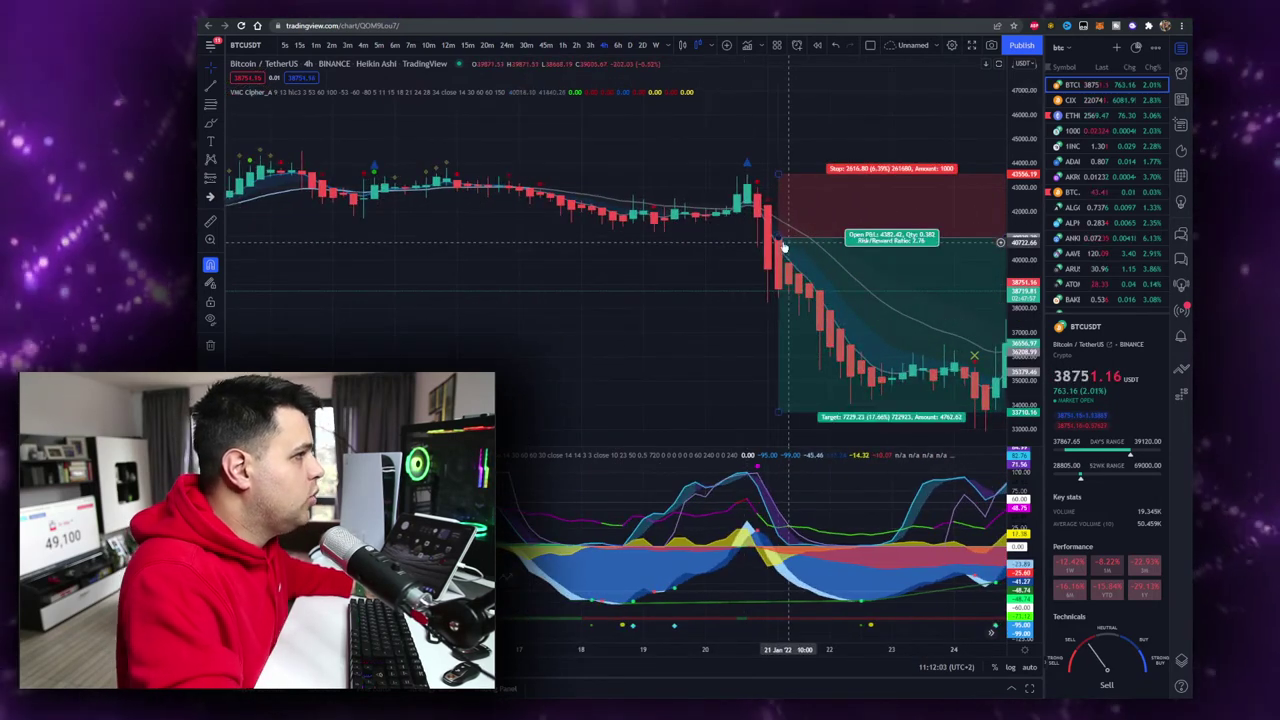
left_click_drag(778, 238, 757, 246)
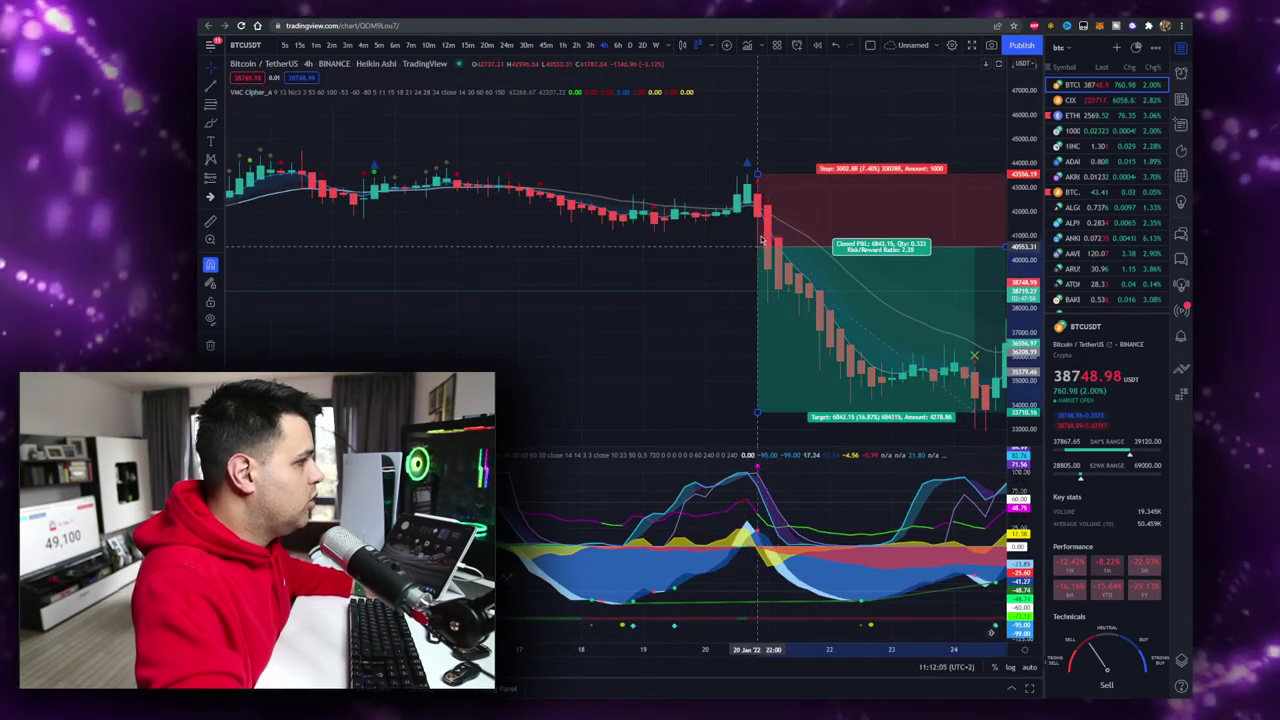
left_click(618, 245)
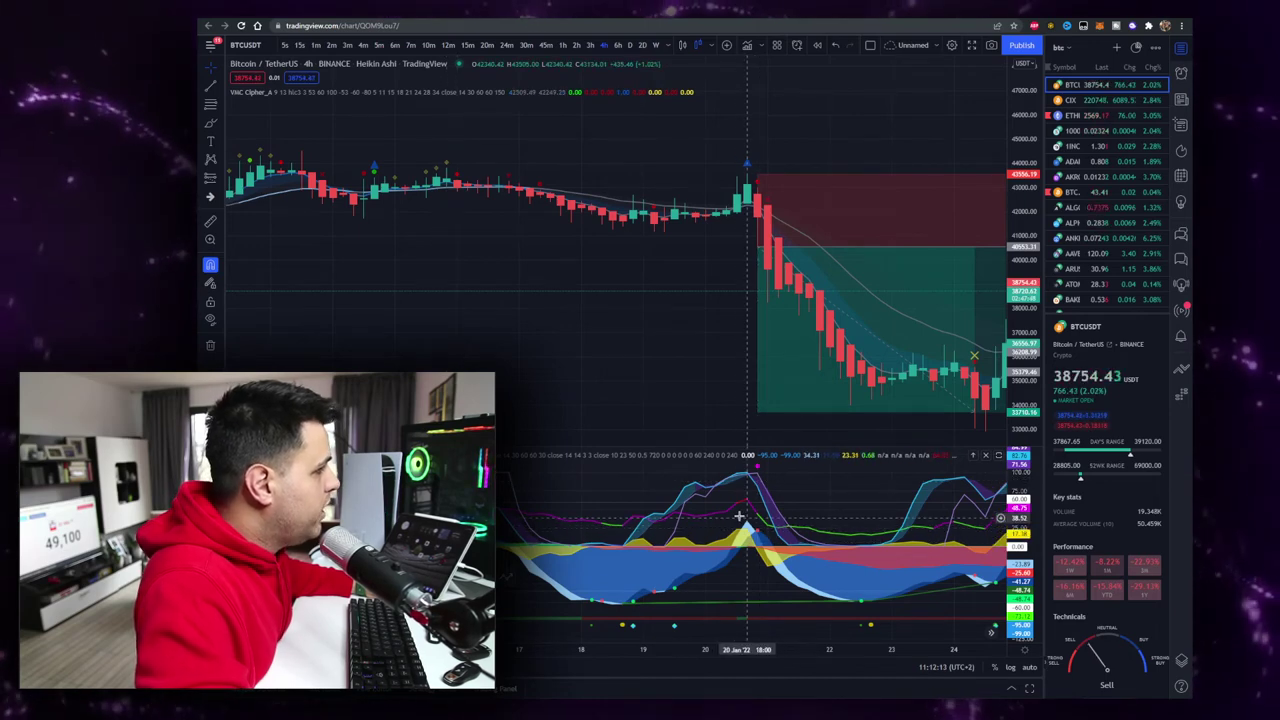
- Compare the Cipher B oscillator and EMA crossover at the short entry with the earlier January signals
scroll(449, 494, "down", 3)
scroll(510, 492, "down", 2)
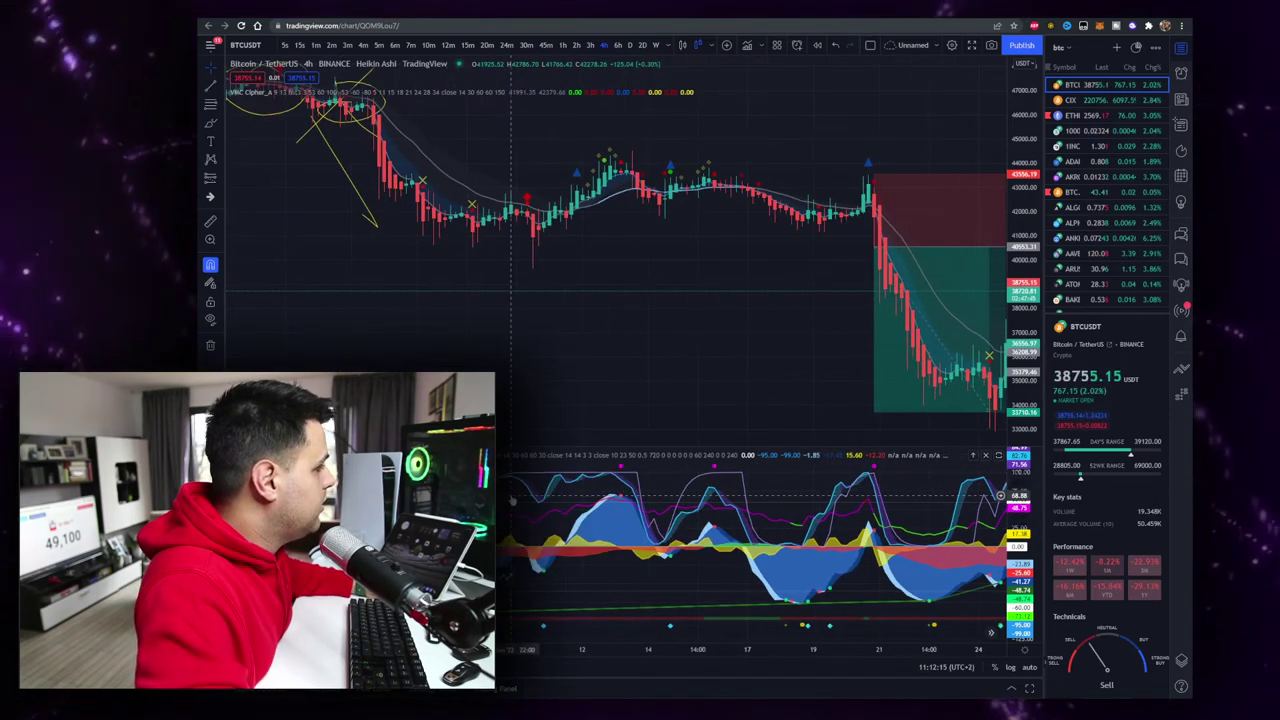
scroll(462, 505, "down", 4)
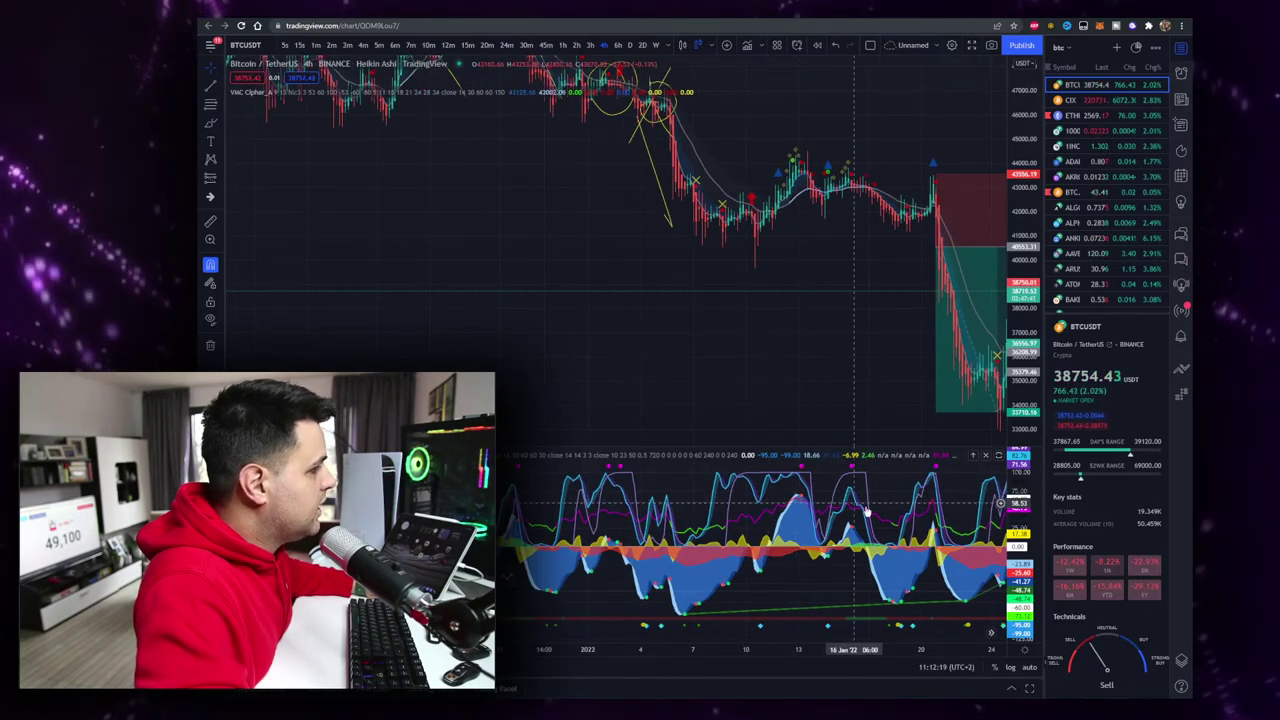
scroll(967, 521, "up", 8)
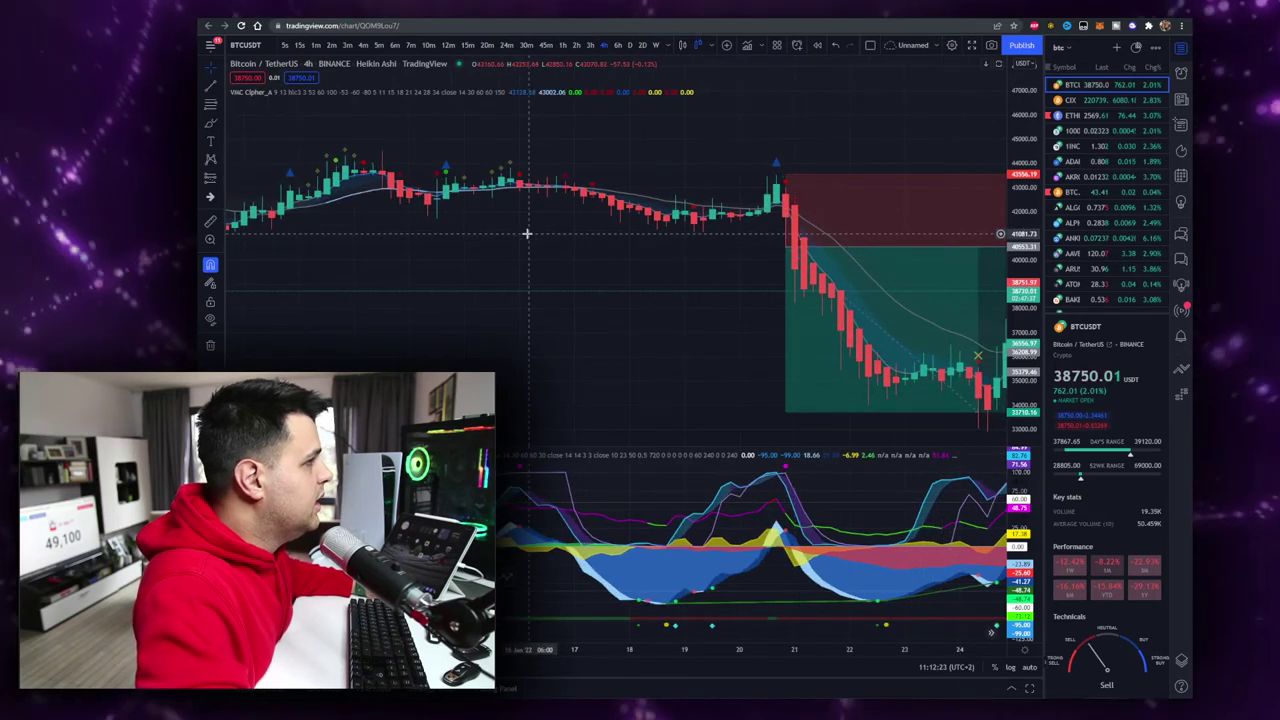
scroll(530, 232, "up", 2)
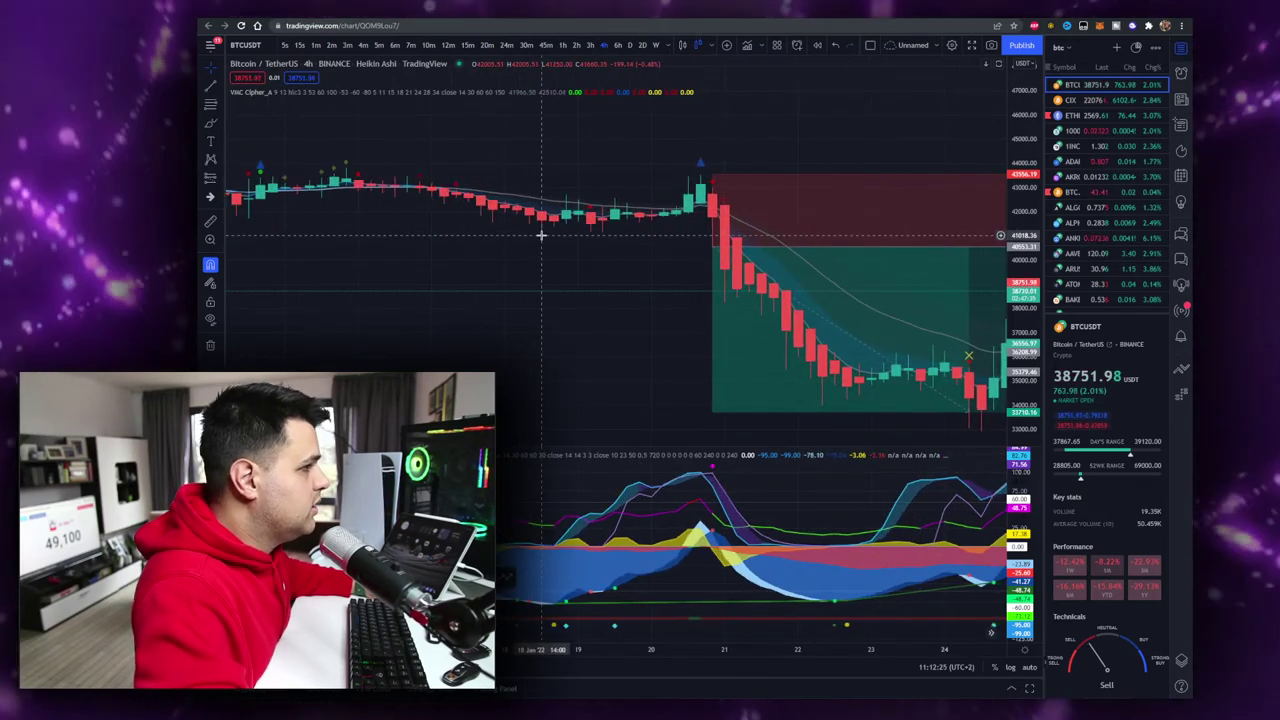